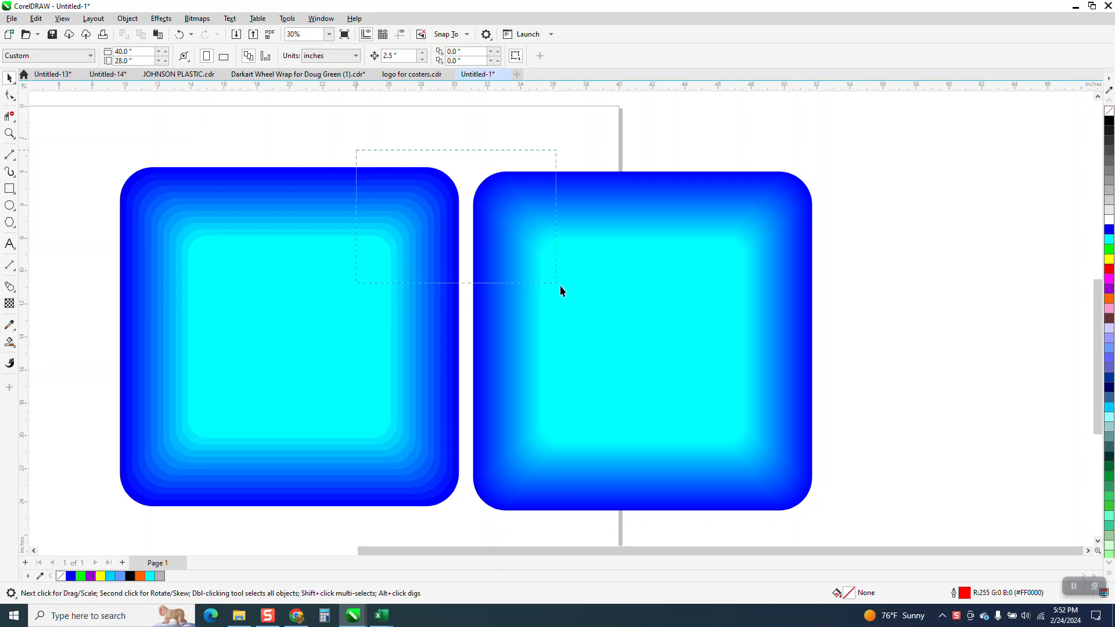
# - Move both existing blended squares together off the page into the empty area to its right
pyautogui.click(10, 135)
pyautogui.moveTo(302, 155); pyautogui.dragTo(587, 303)
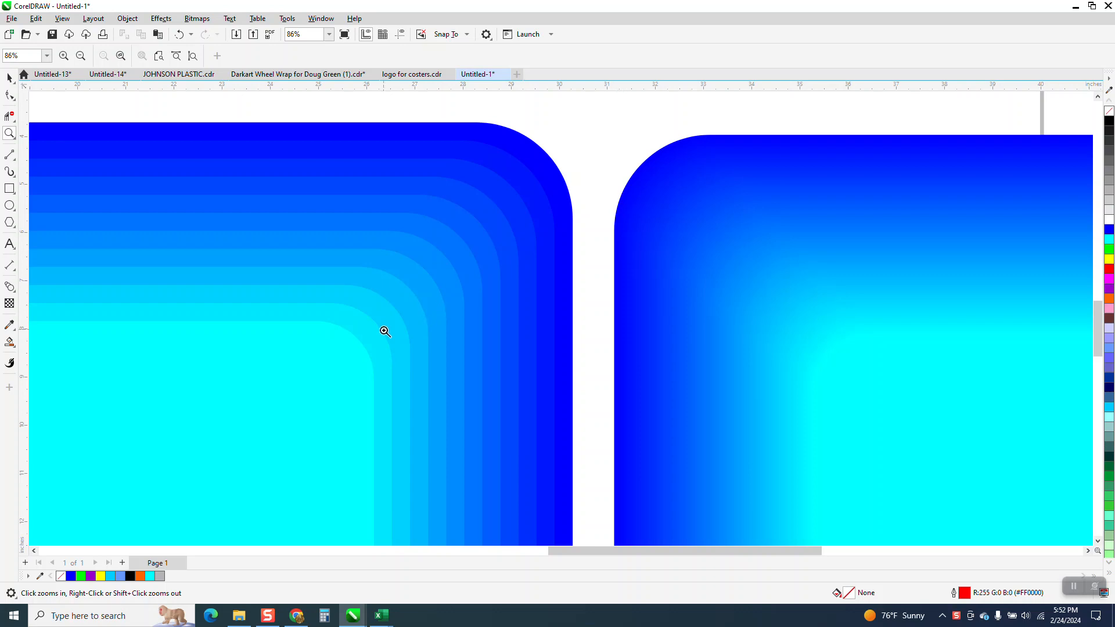
pyautogui.scroll(-5, 493, 209)
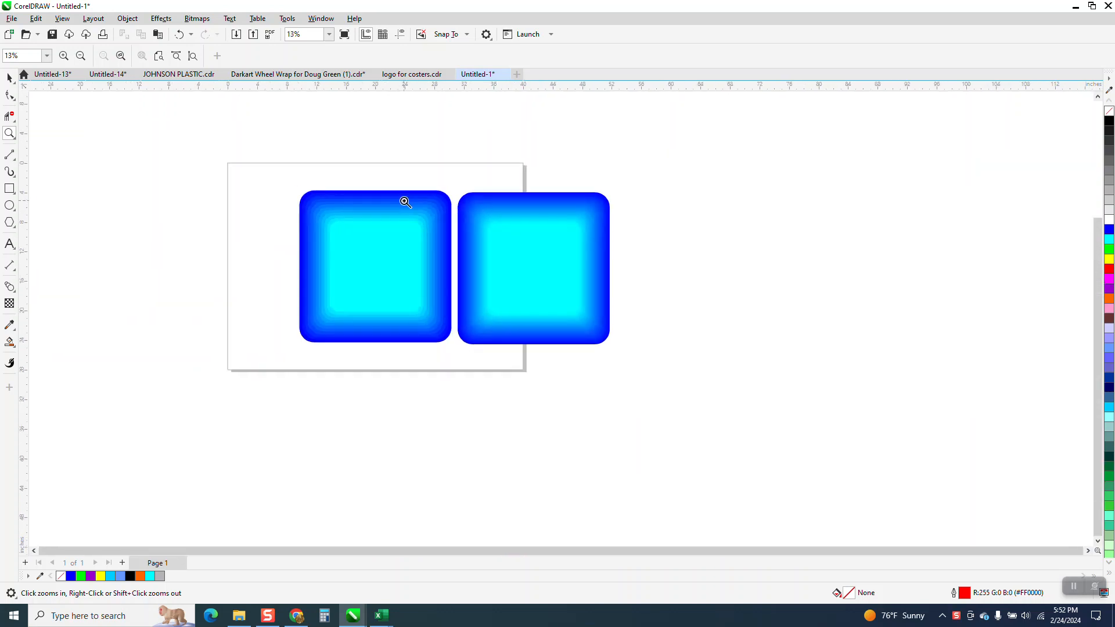
pyautogui.click(9, 77)
pyautogui.moveTo(246, 168); pyautogui.dragTo(691, 375)
pyautogui.moveTo(454, 264); pyautogui.dragTo(800, 262)
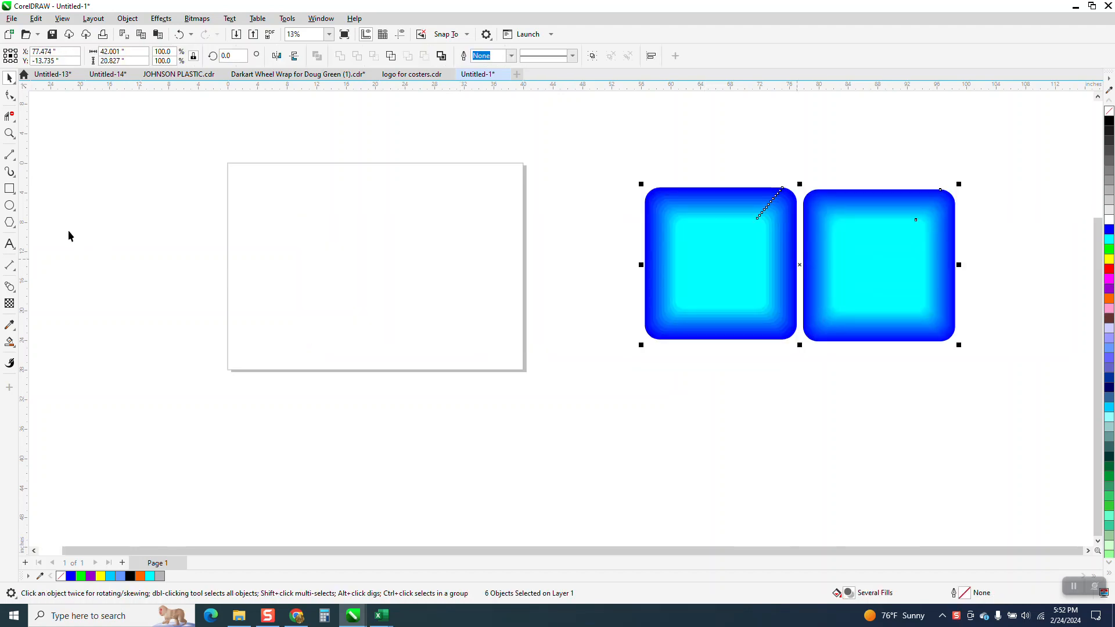
# - Draw a square of about 16.6 inches, center it on the page and round all its corners to a 2-inch radius
pyautogui.click(9, 190)
pyautogui.moveTo(436, 201); pyautogui.dragTo(348, 323)
pyautogui.press('p')
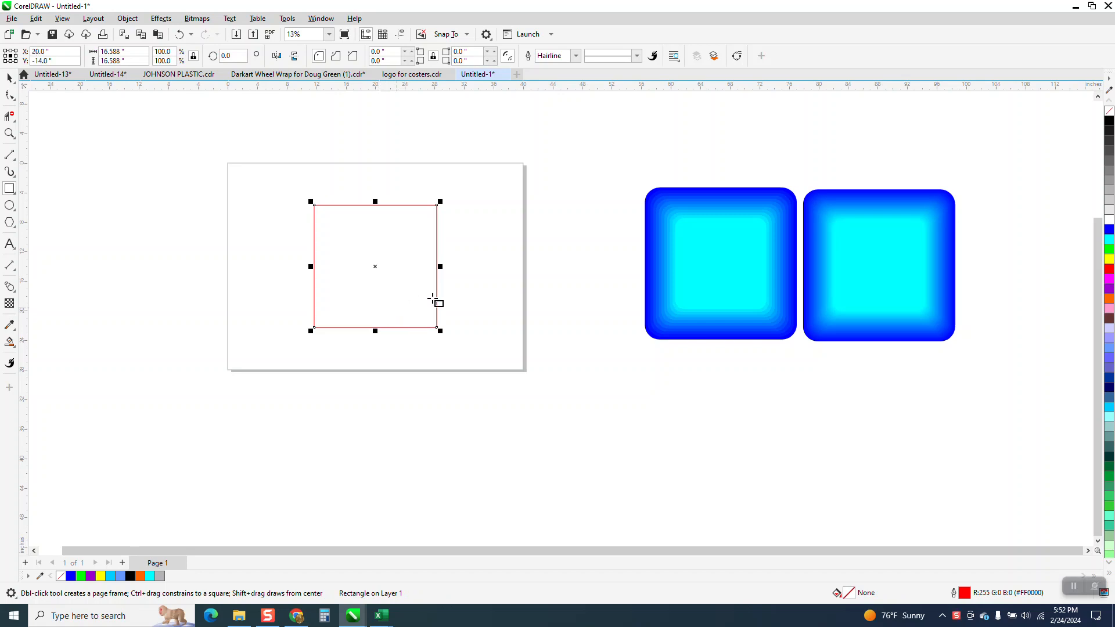
pyautogui.doubleClick(389, 51)
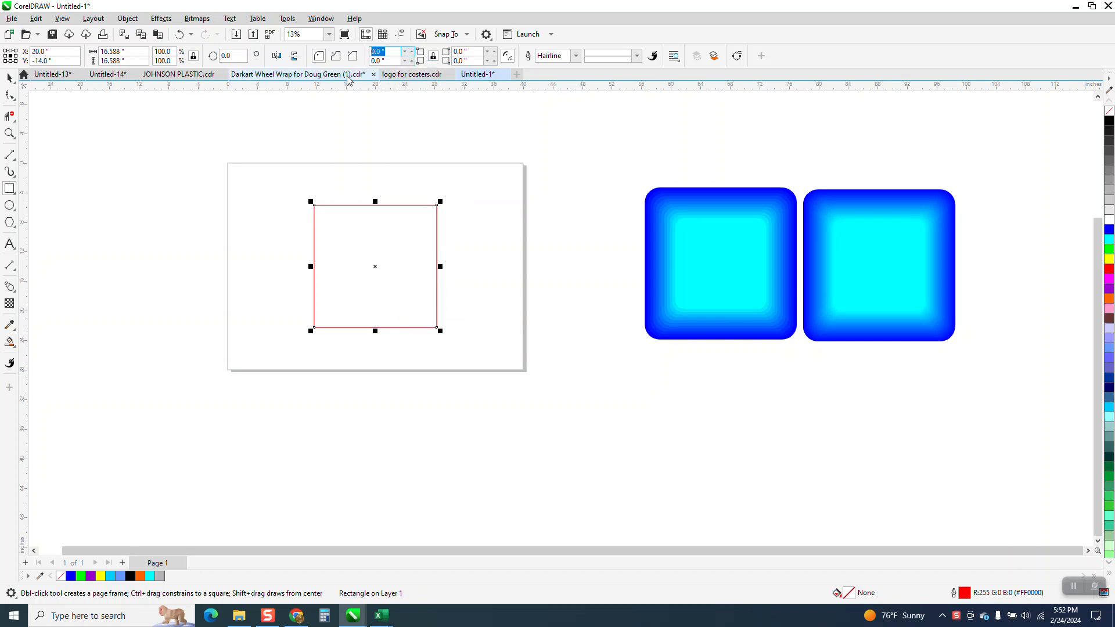
pyautogui.write('2')
pyautogui.press('Return')
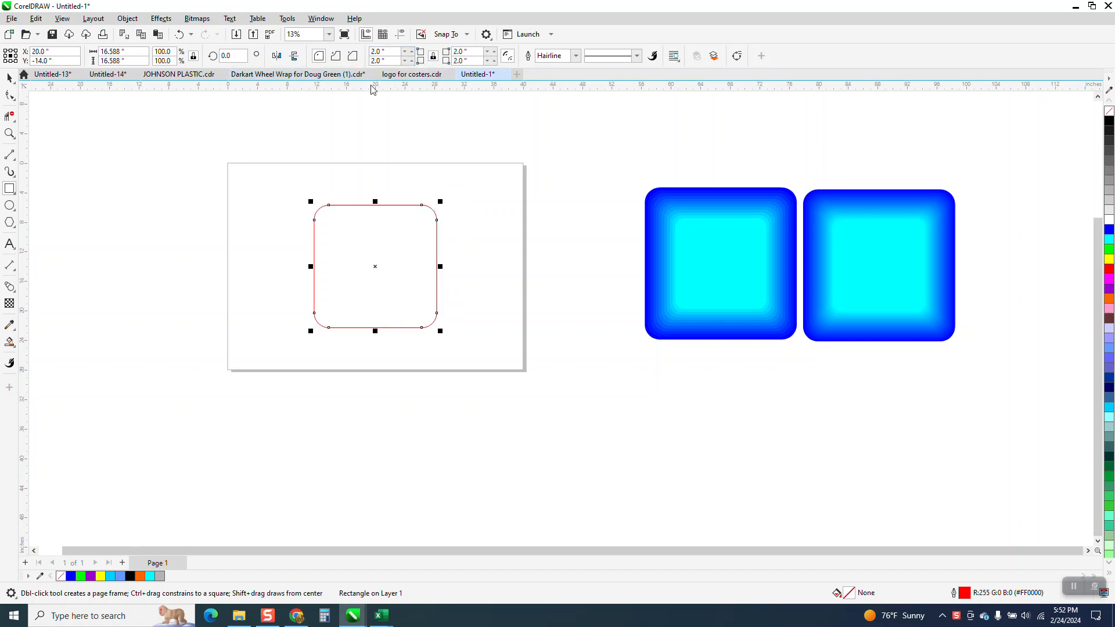
# - Make a copy of the rounded square scaled to about 54% left of the page and fill it cyan without an outline
pyautogui.click(10, 77)
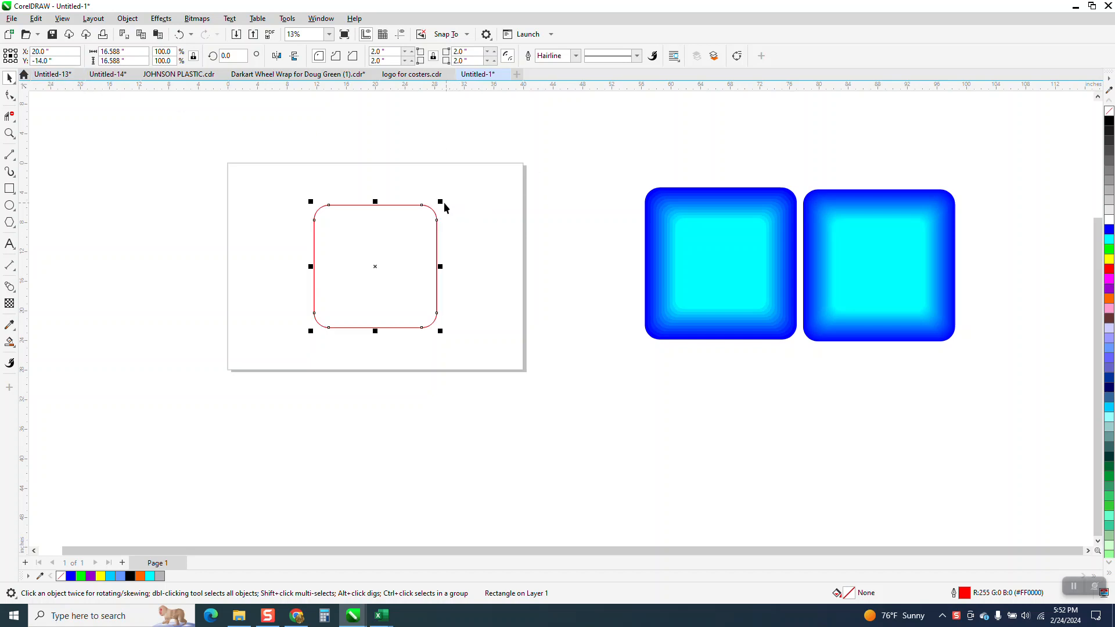
pyautogui.moveTo(440, 203); pyautogui.dragTo(186, 245)
pyautogui.click(10, 79)
pyautogui.click(341, 225)
pyautogui.click(1110, 240)
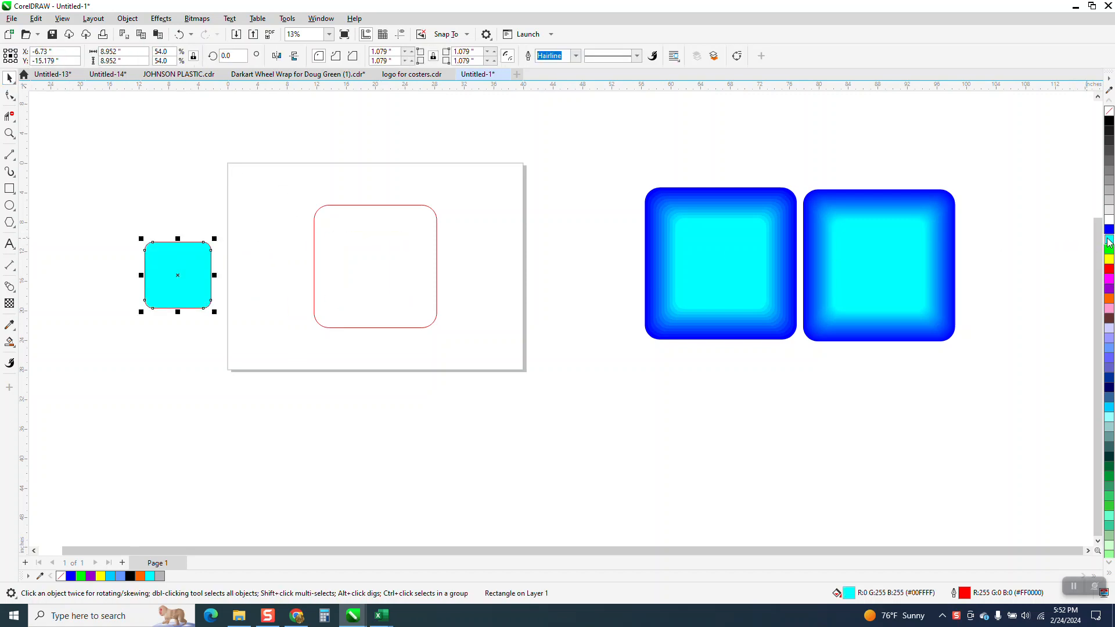
pyautogui.rightClick(1110, 111)
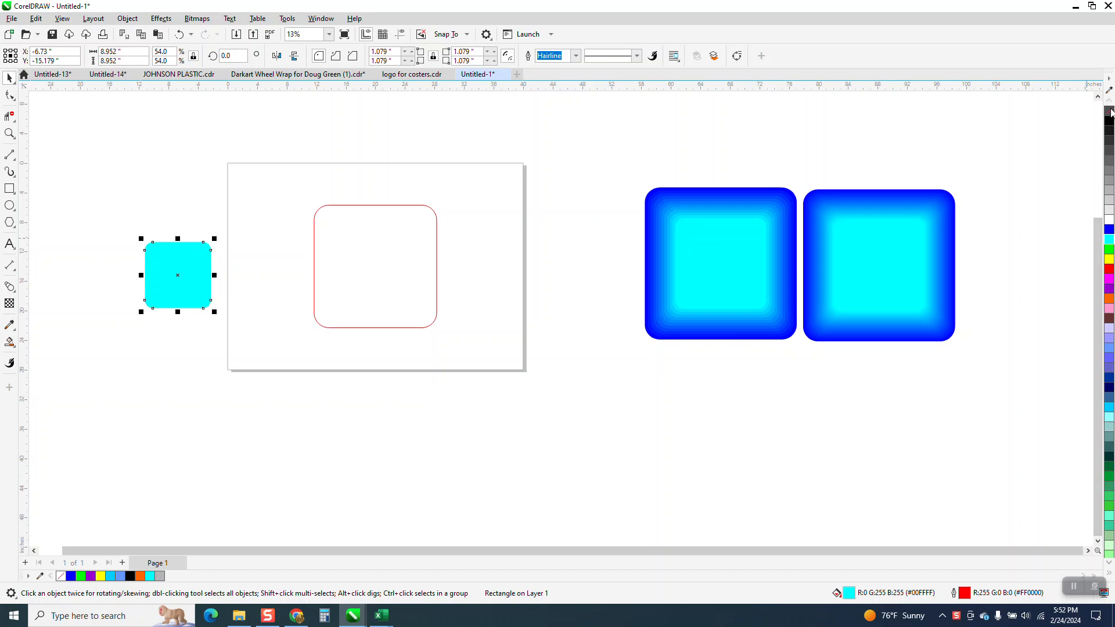
# - Fill the large rounded square blue without an outline and center the small cyan square on the page
pyautogui.click(398, 279)
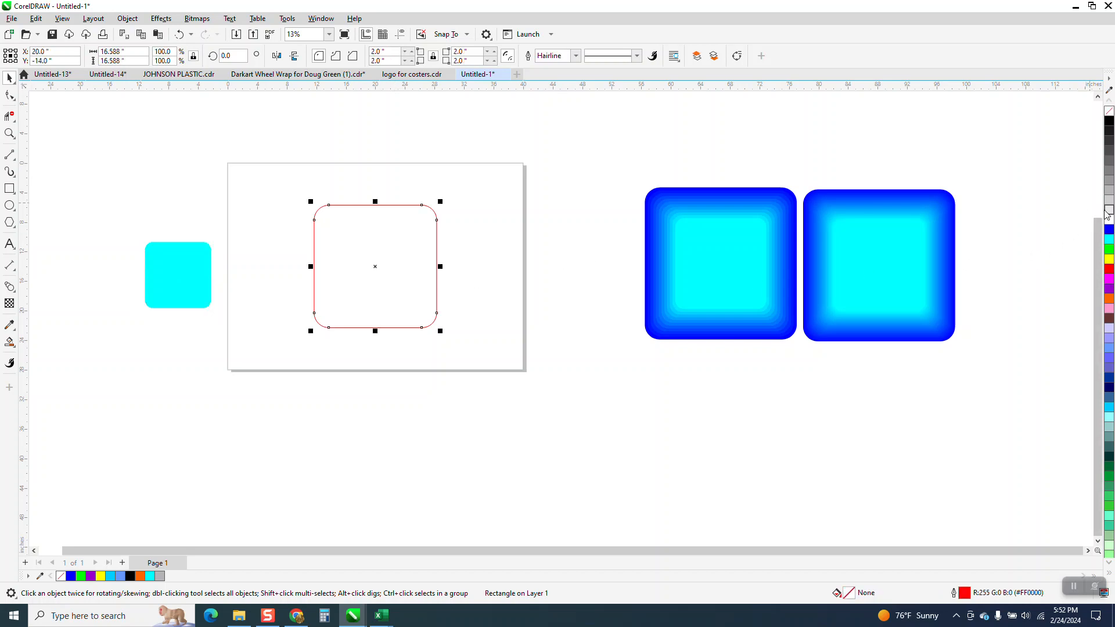
pyautogui.click(1108, 231)
pyautogui.rightClick(1110, 112)
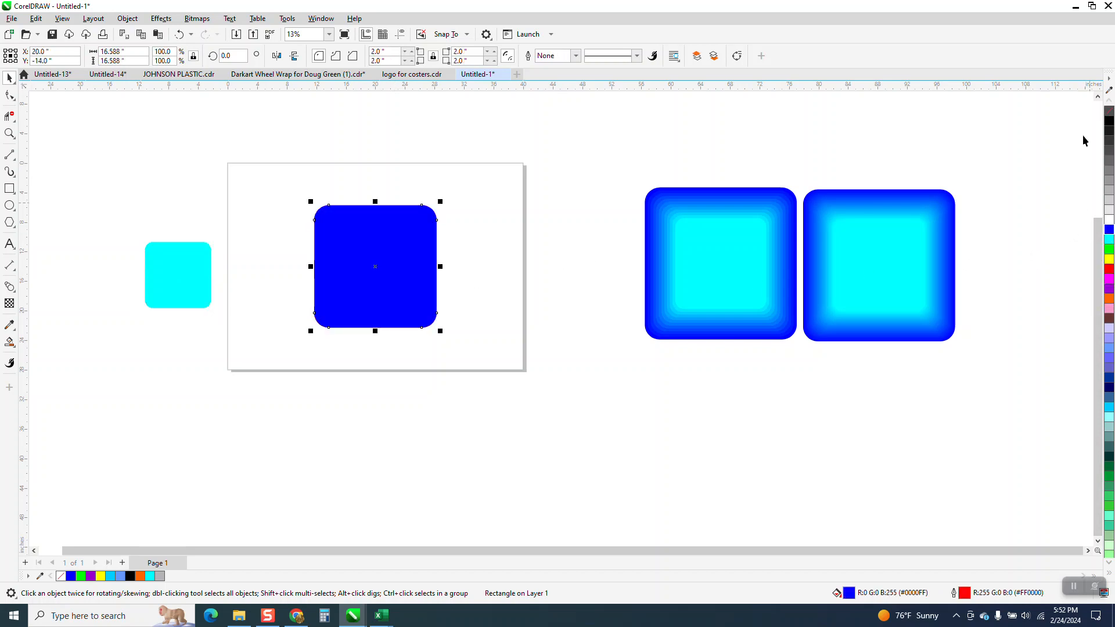
pyautogui.click(180, 286)
pyautogui.press('p')
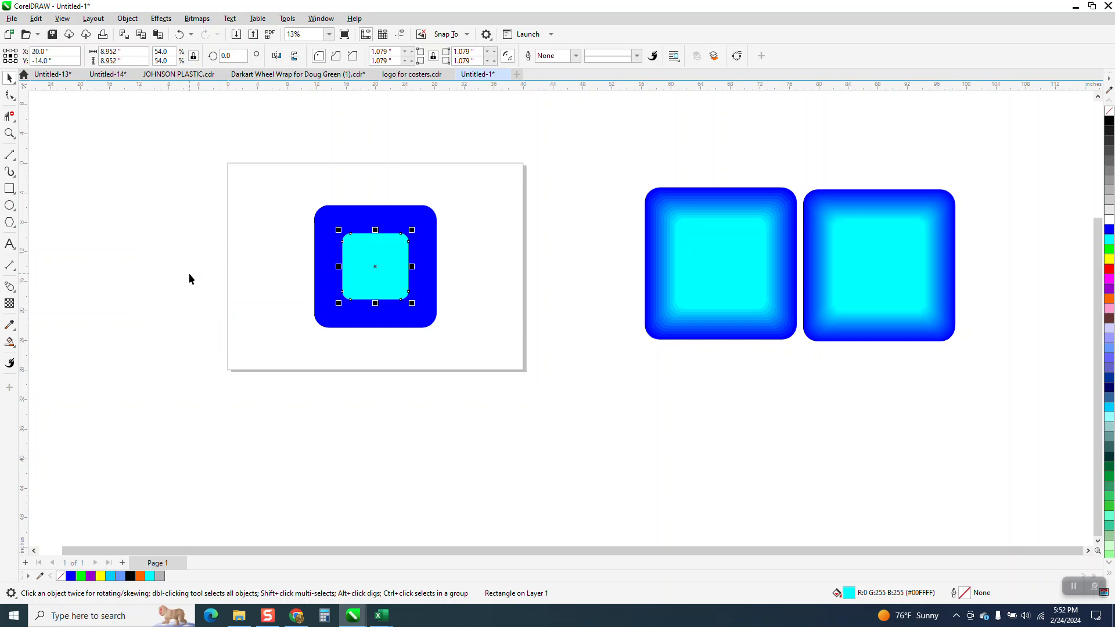
# - Set the nudge distance to 18 inches and duplicate the blue and cyan squares by that distance to the left
pyautogui.click(10, 136)
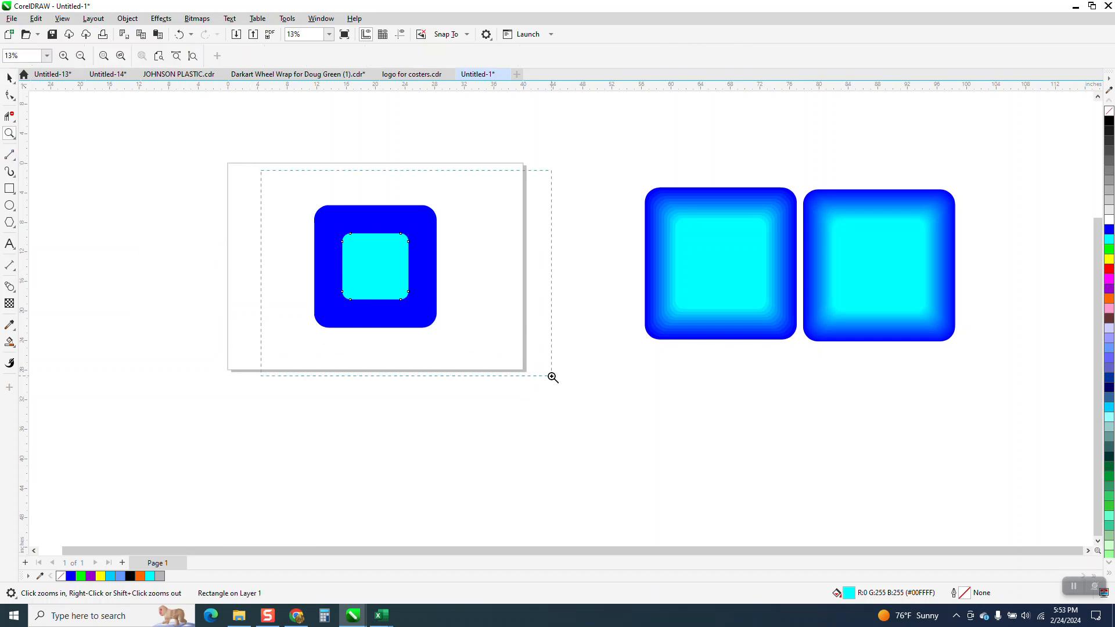
pyautogui.moveTo(553, 378); pyautogui.dragTo(552, 377)
pyautogui.rightClick(322, 345)
pyautogui.press('space')
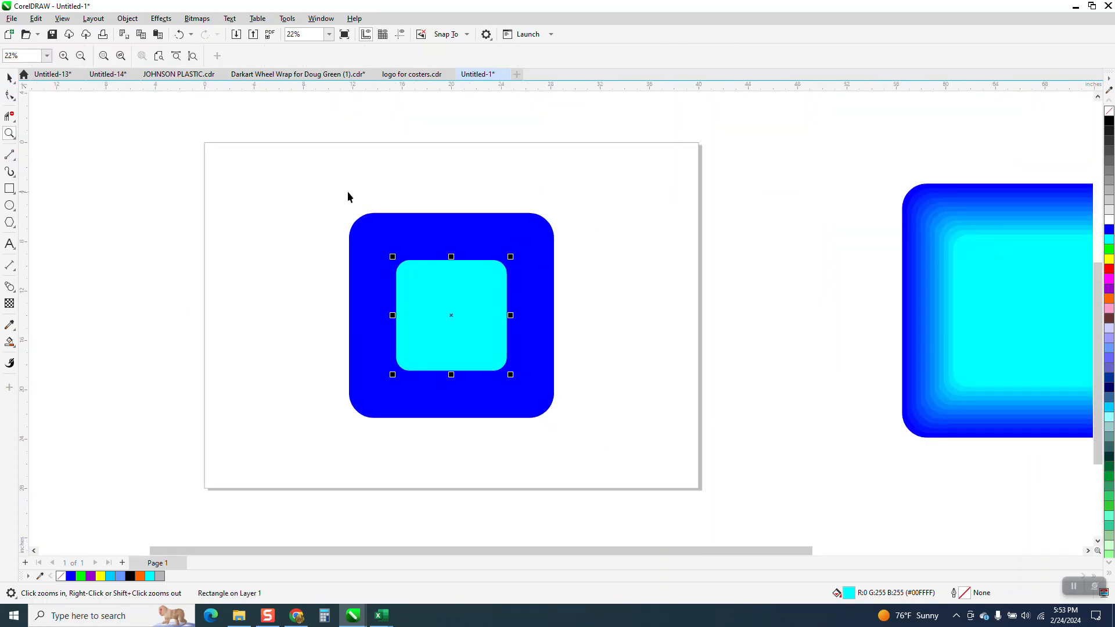
pyautogui.moveTo(347, 191); pyautogui.dragTo(579, 424)
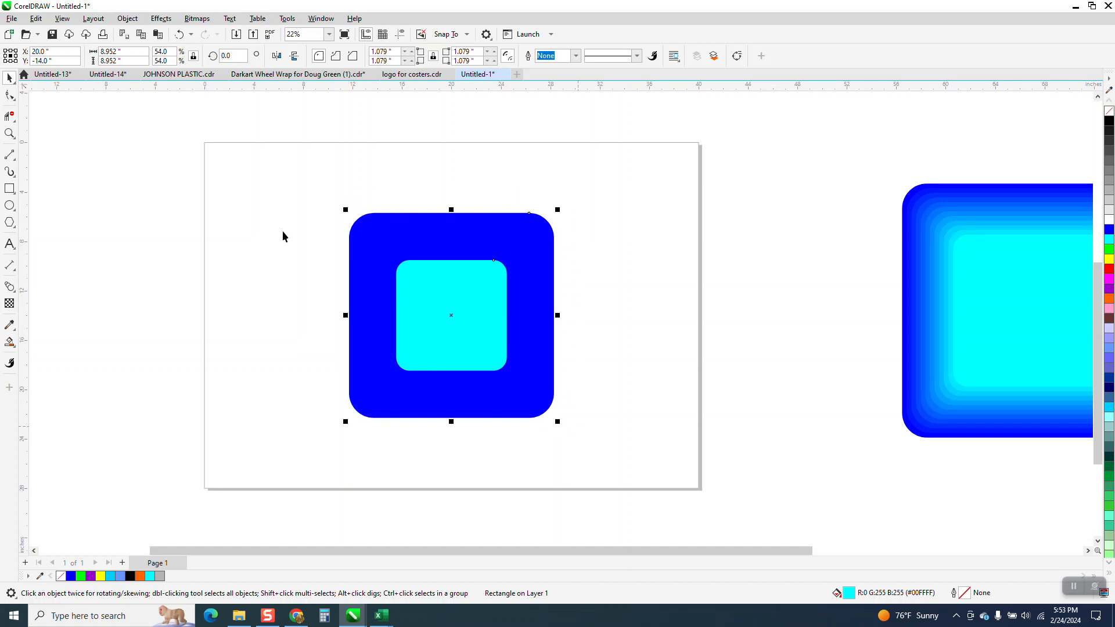
pyautogui.click(274, 205)
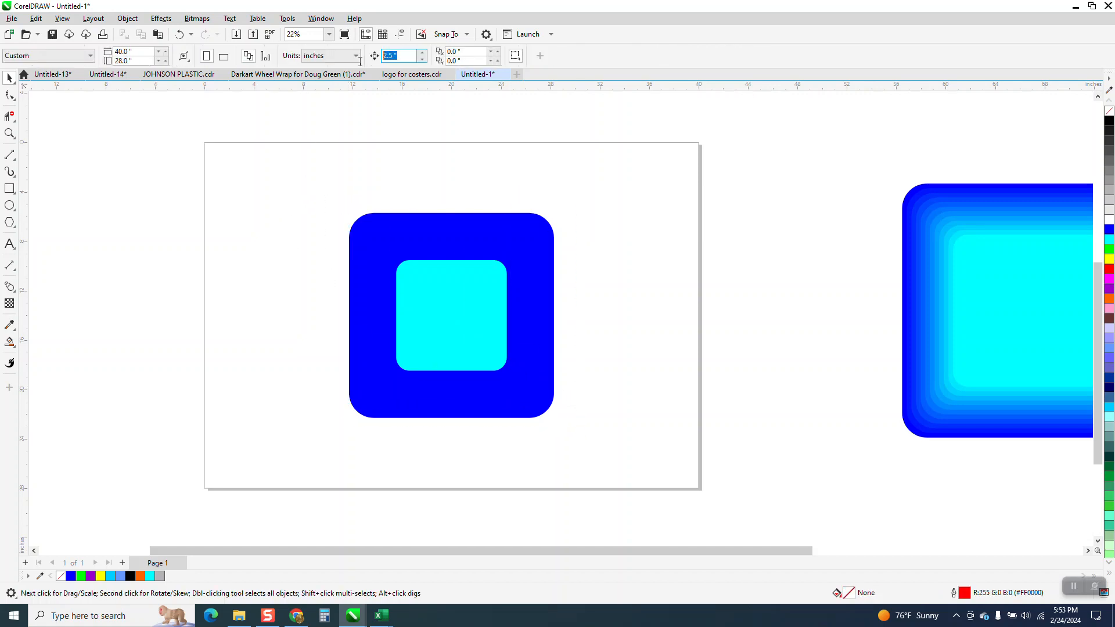
pyautogui.write('18')
pyautogui.moveTo(643, 444); pyautogui.dragTo(667, 452)
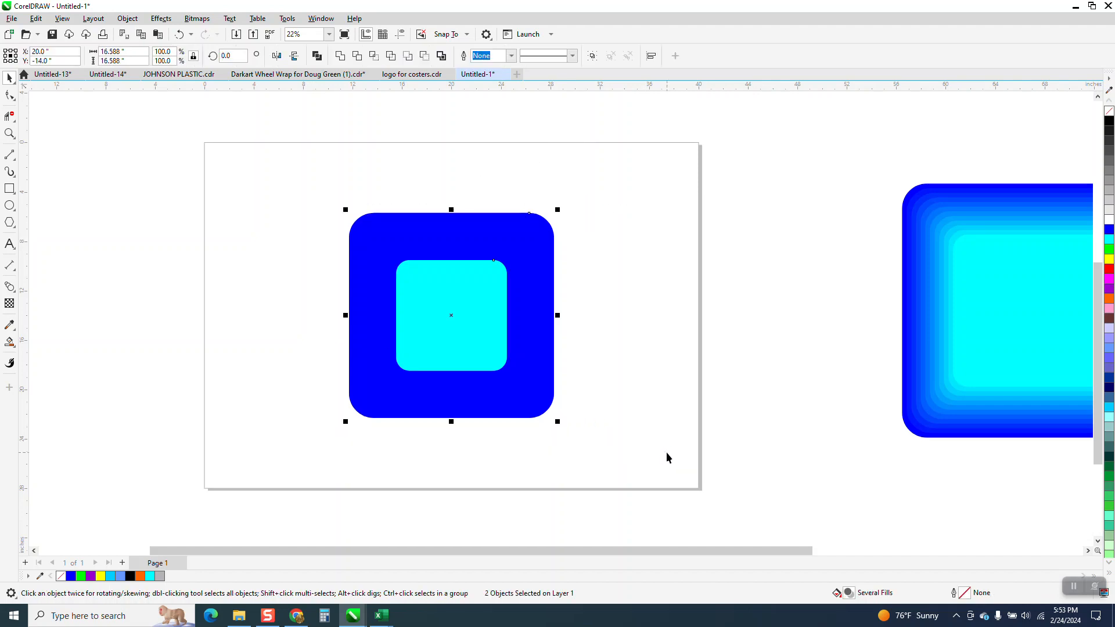
pyautogui.press('KP_Add')
pyautogui.press('Left')
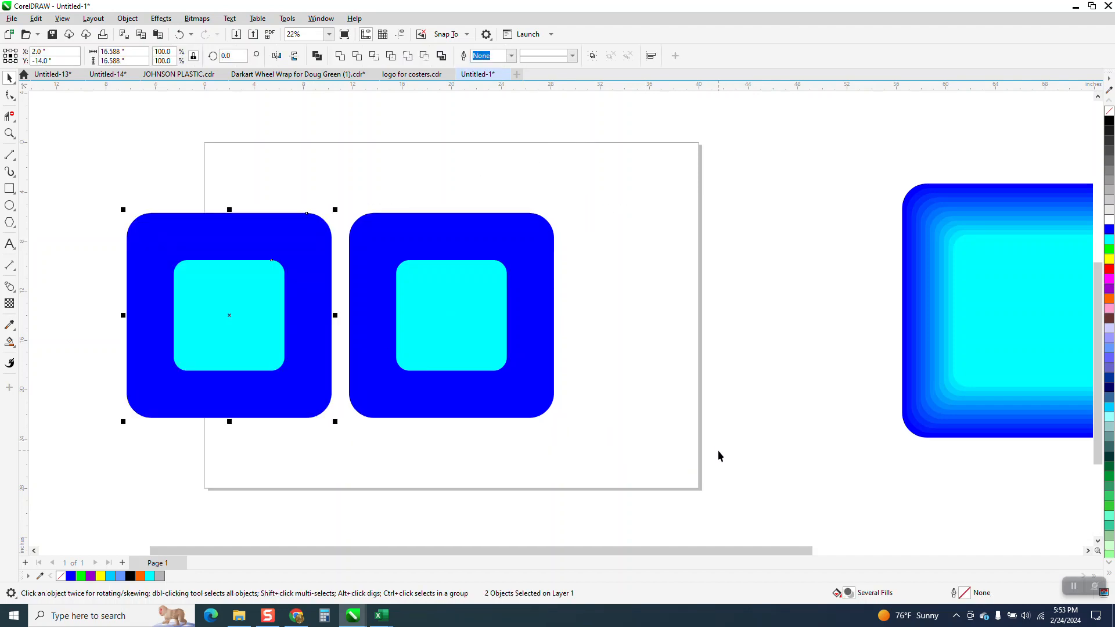
pyautogui.click(436, 189)
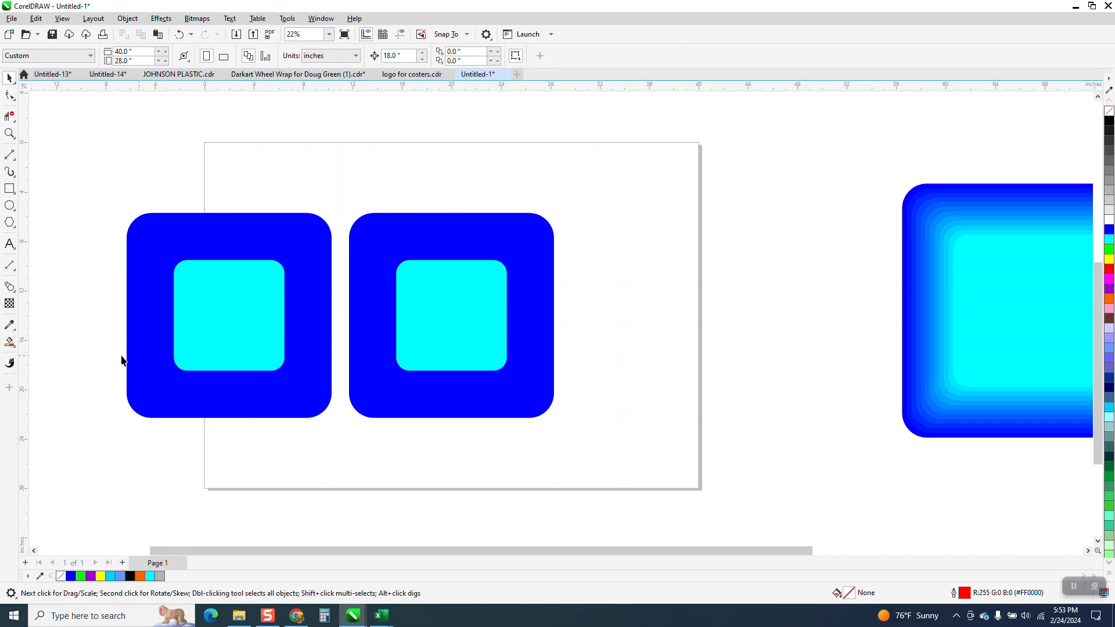
# - Blend the cyan square into the blue square of the duplicated left pair using 100 steps
pyautogui.click(17, 294)
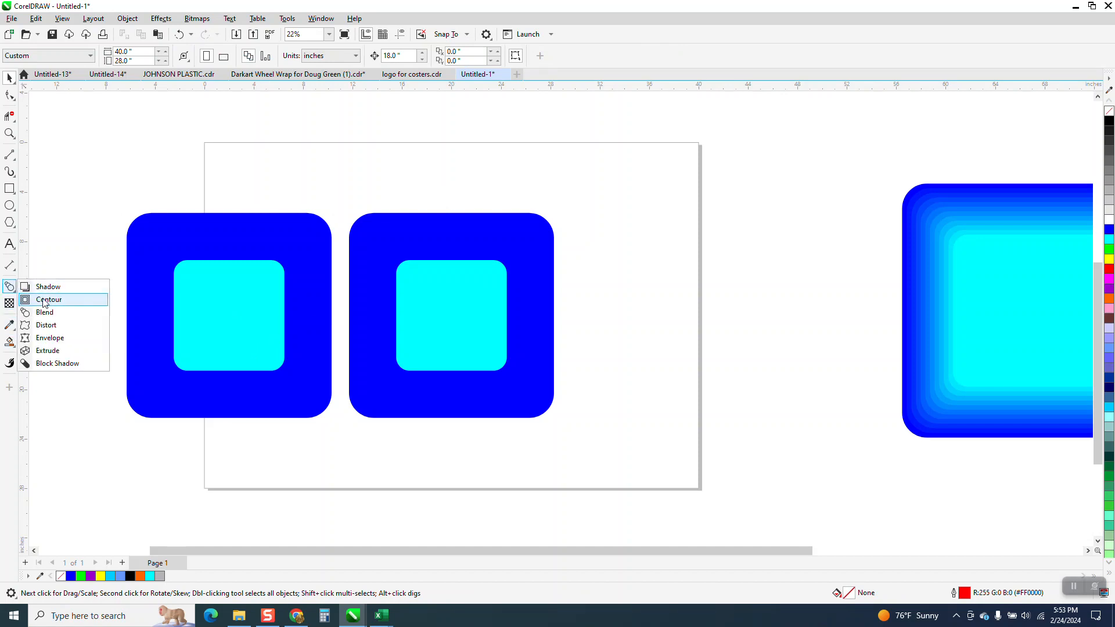
pyautogui.click(56, 313)
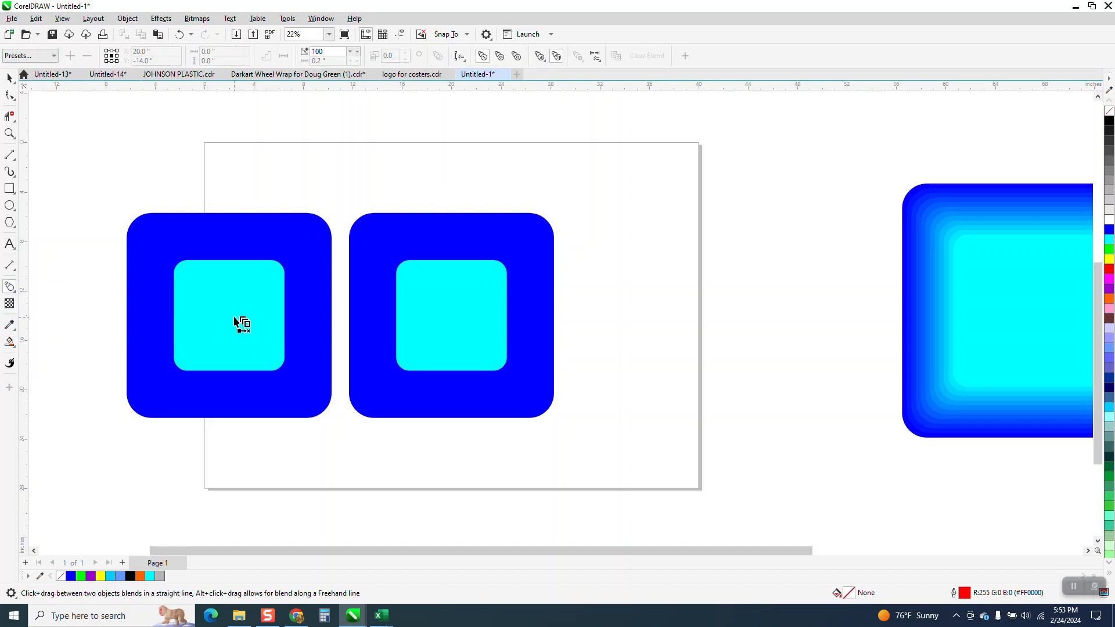
pyautogui.moveTo(238, 318); pyautogui.dragTo(305, 398)
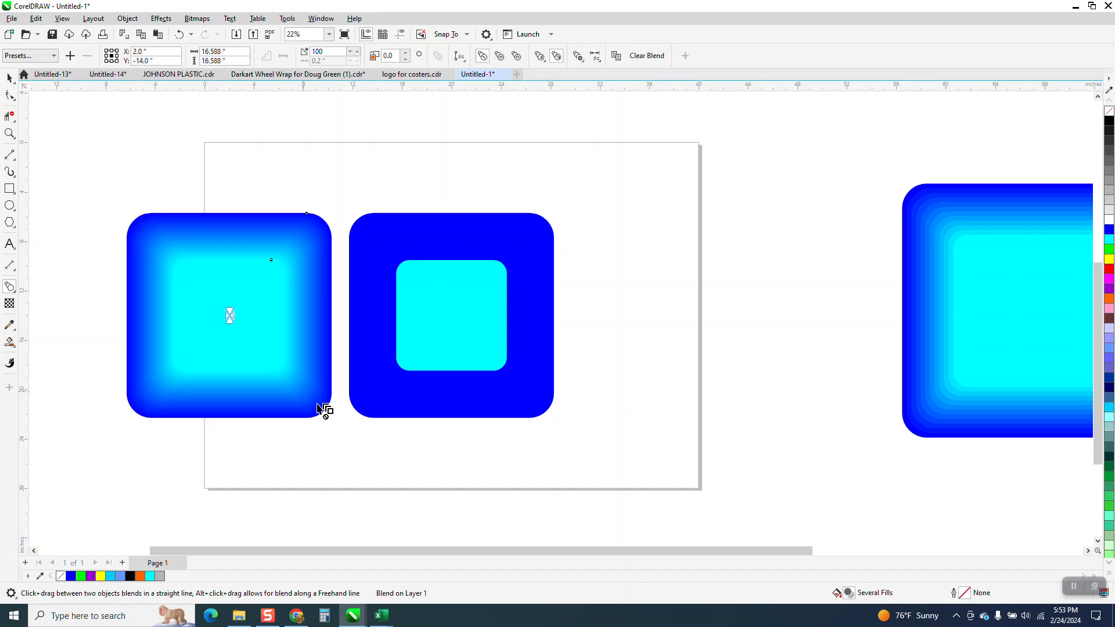
# - Blend the cyan and blue squares of the pair centered on the page using 10 steps
pyautogui.click(324, 52)
pyautogui.write('10')
pyautogui.moveTo(452, 316); pyautogui.dragTo(528, 386)
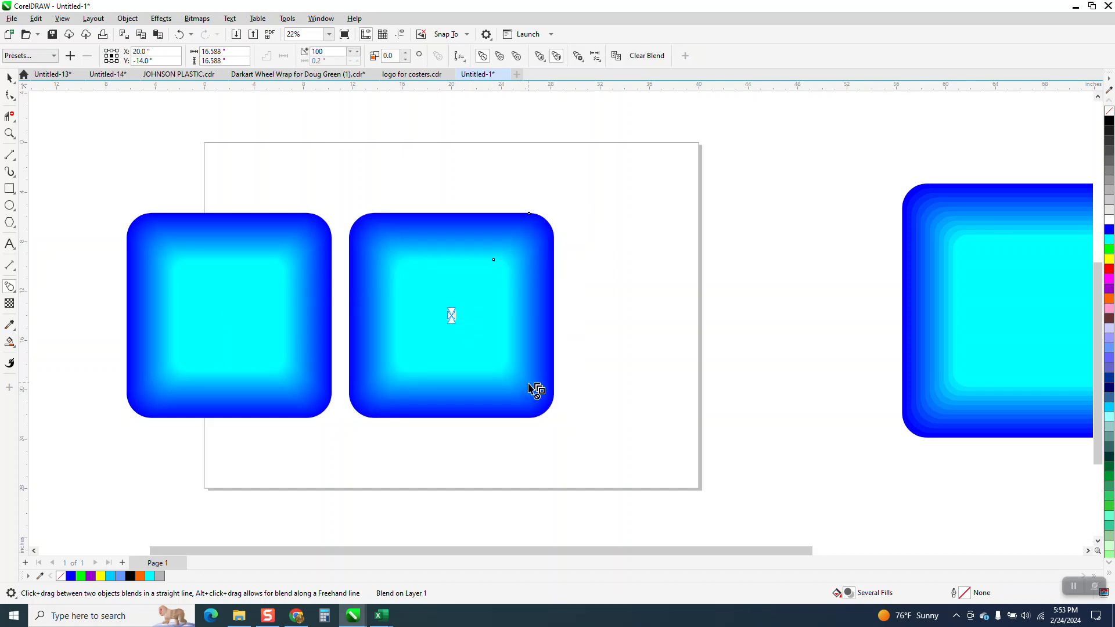
pyautogui.write('10')
pyautogui.press('Return')
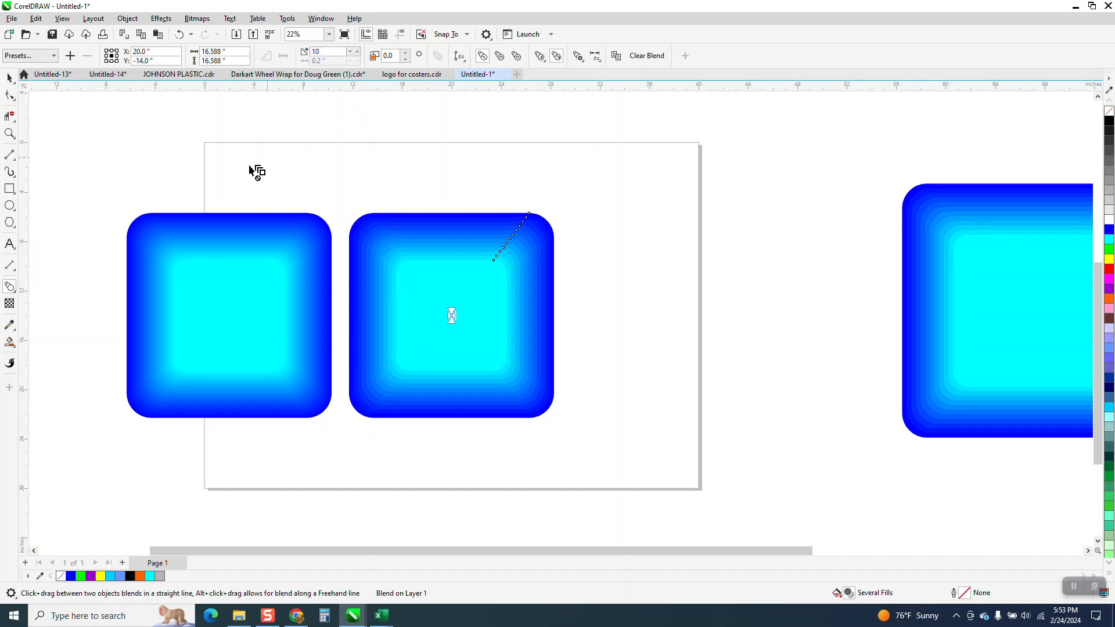
# - Shift the inner cyan square of the 10-step blend toward the upper-left corner of its blue square
pyautogui.click(10, 133)
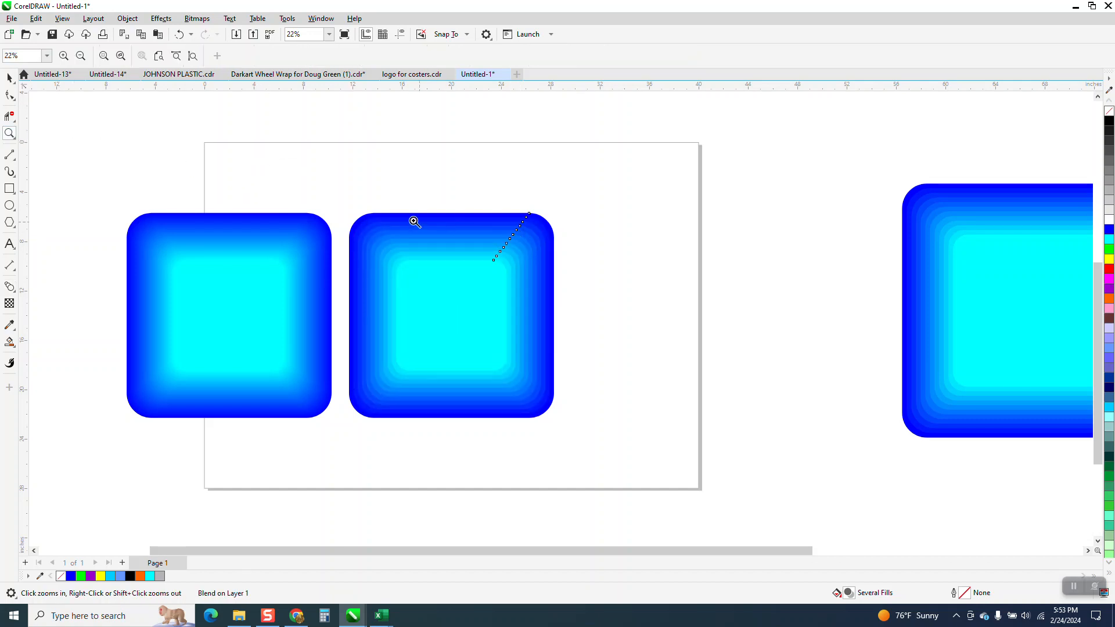
pyautogui.moveTo(353, 202); pyautogui.dragTo(699, 438)
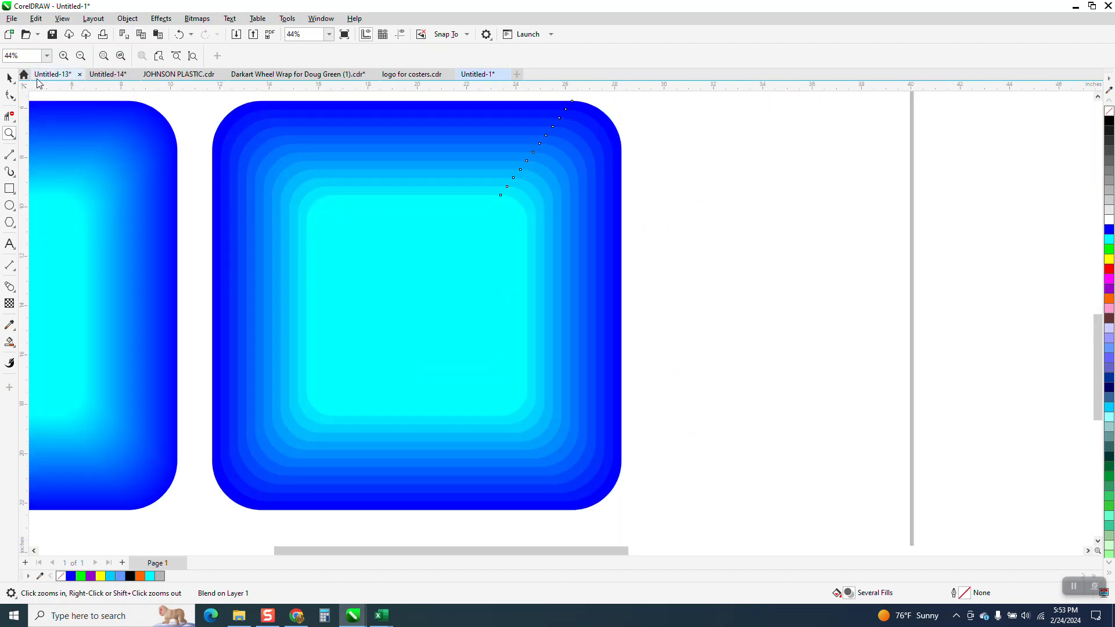
pyautogui.click(10, 78)
pyautogui.click(707, 207)
pyautogui.click(426, 244)
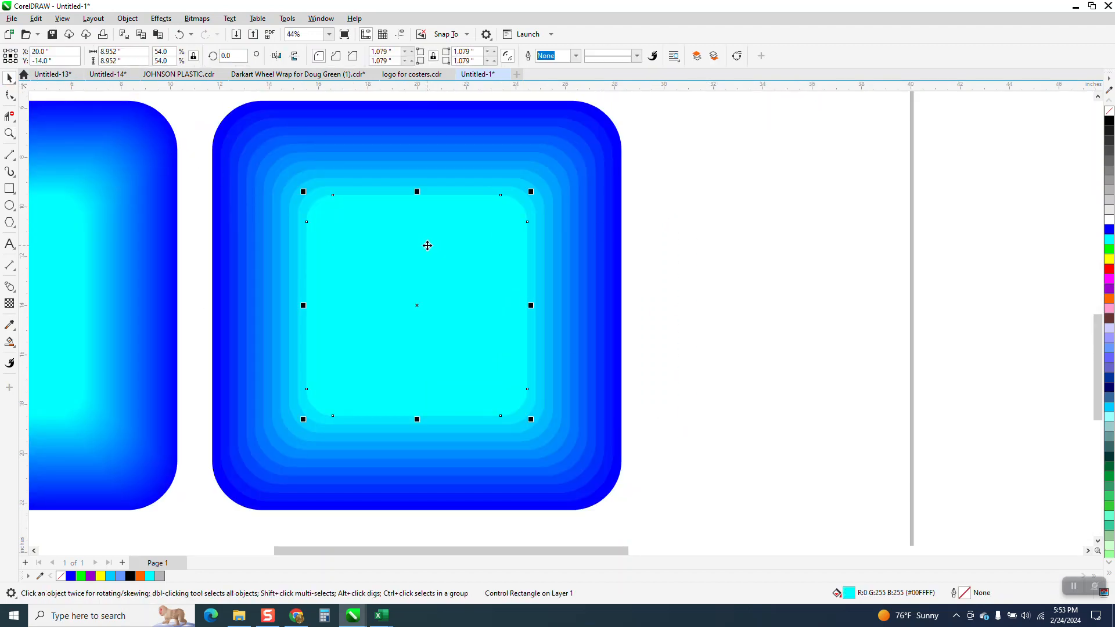
pyautogui.moveTo(427, 250); pyautogui.dragTo(369, 190)
# - Move the 100-step blend's inner cyan square to the upper-left corner and shrink it to about 6.16 inches
pyautogui.scroll(-1, 575, 280)
pyautogui.moveTo(216, 297); pyautogui.dragTo(177, 257)
pyautogui.scroll(-1, 391, 329)
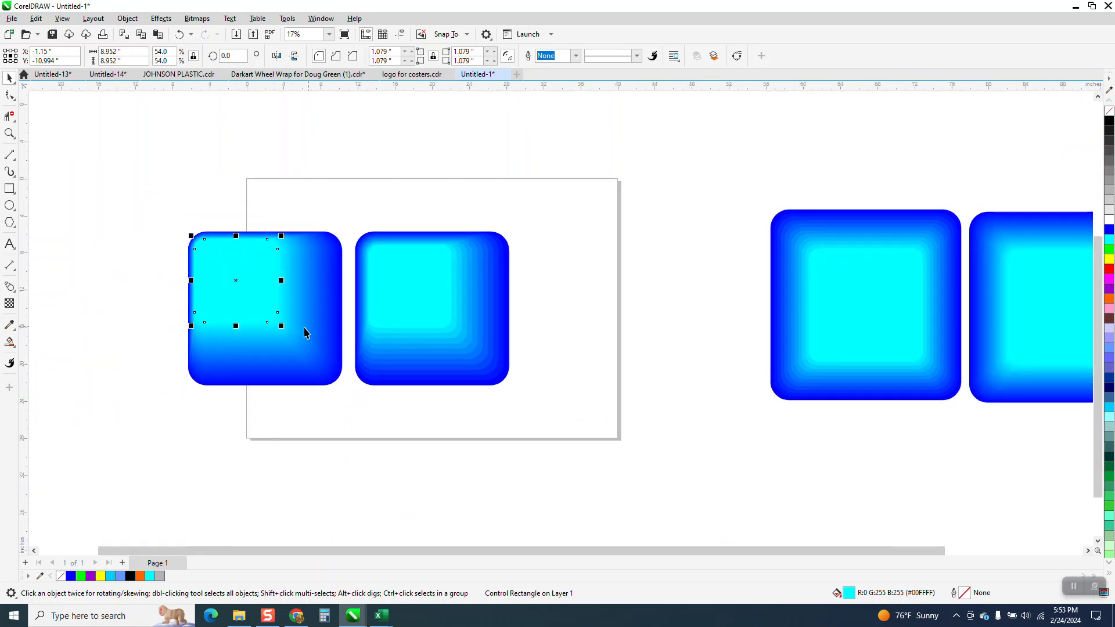
pyautogui.moveTo(283, 324); pyautogui.dragTo(256, 303)
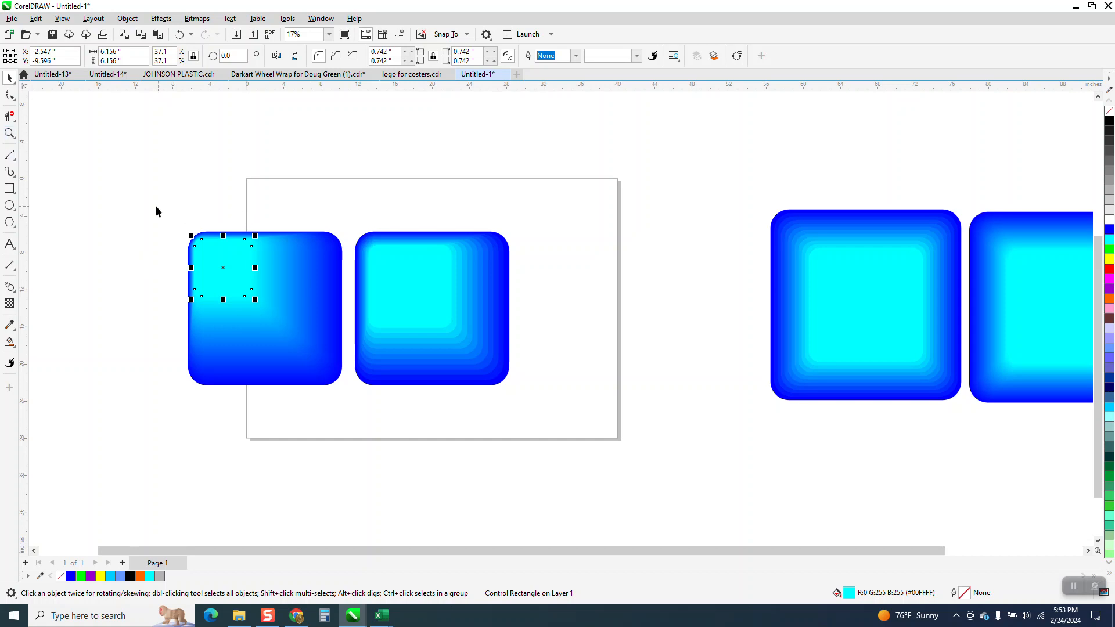
# - Center the inner cyan square of the 10-step blend on the page
pyautogui.click(9, 133)
pyautogui.moveTo(186, 229); pyautogui.dragTo(555, 425)
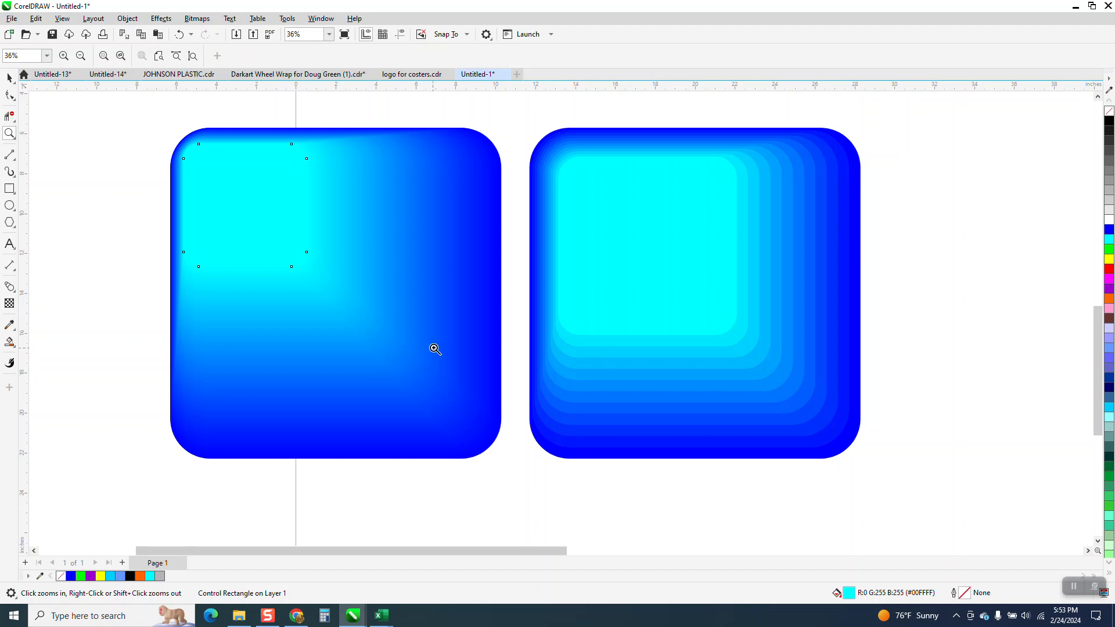
pyautogui.scroll(-3, 555, 347)
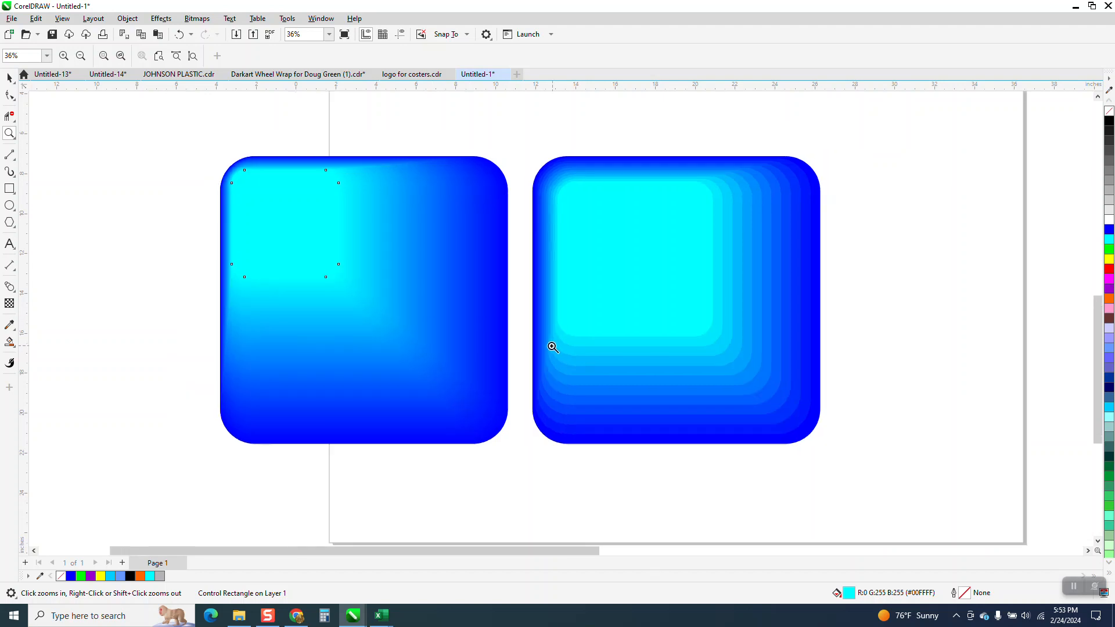
pyautogui.moveTo(540, 218); pyautogui.dragTo(733, 400)
pyautogui.scroll(-1, 743, 431)
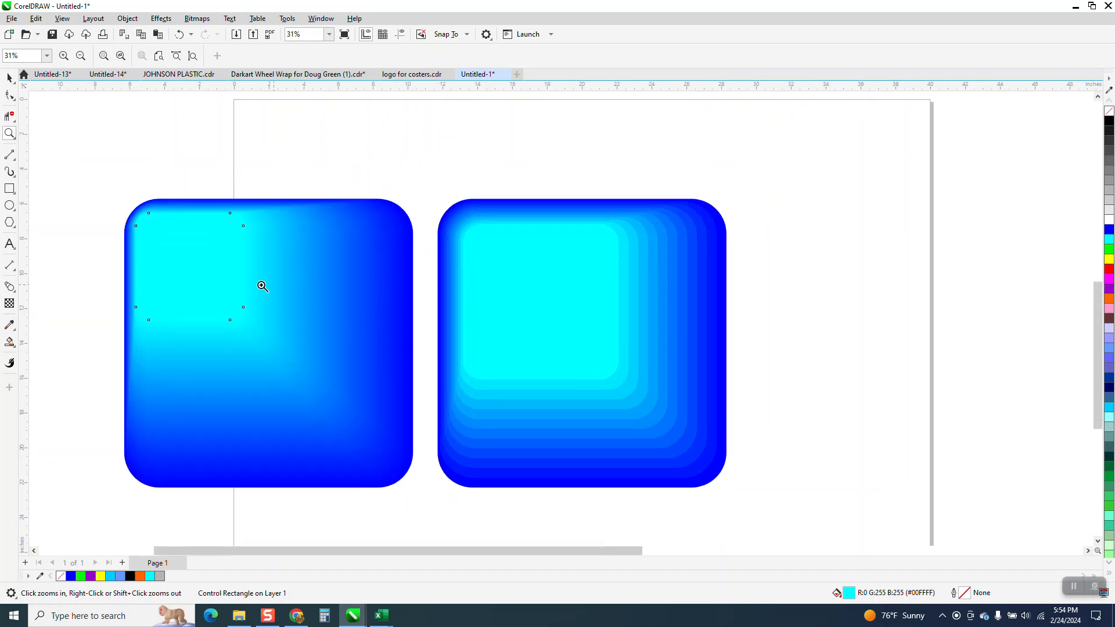
pyautogui.click(9, 77)
pyautogui.click(534, 278)
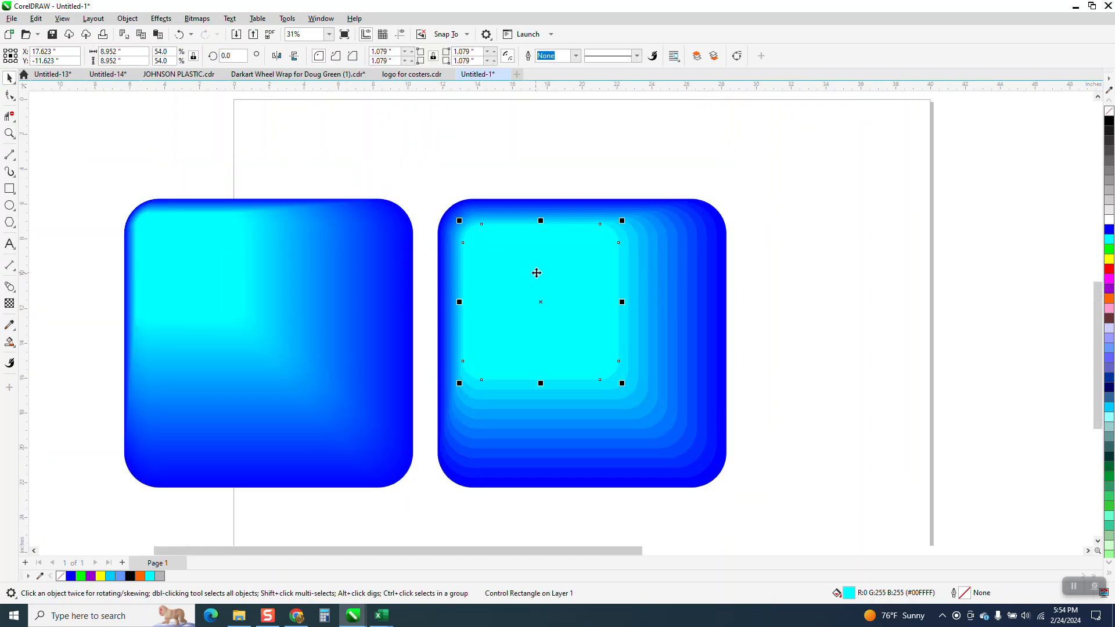
pyautogui.press('p')
# - Rotate the inner cyan square of the 10-step blend to about 58 degrees around its center
pyautogui.click(630, 332)
pyautogui.moveTo(669, 258); pyautogui.dragTo(610, 226)
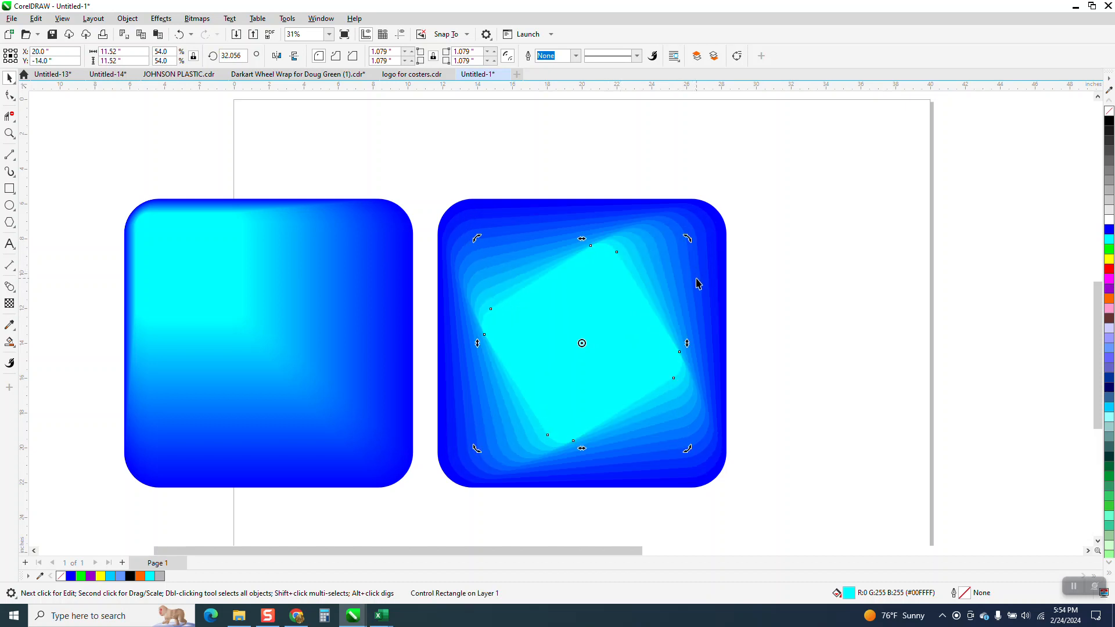
pyautogui.moveTo(686, 239); pyautogui.dragTo(625, 228)
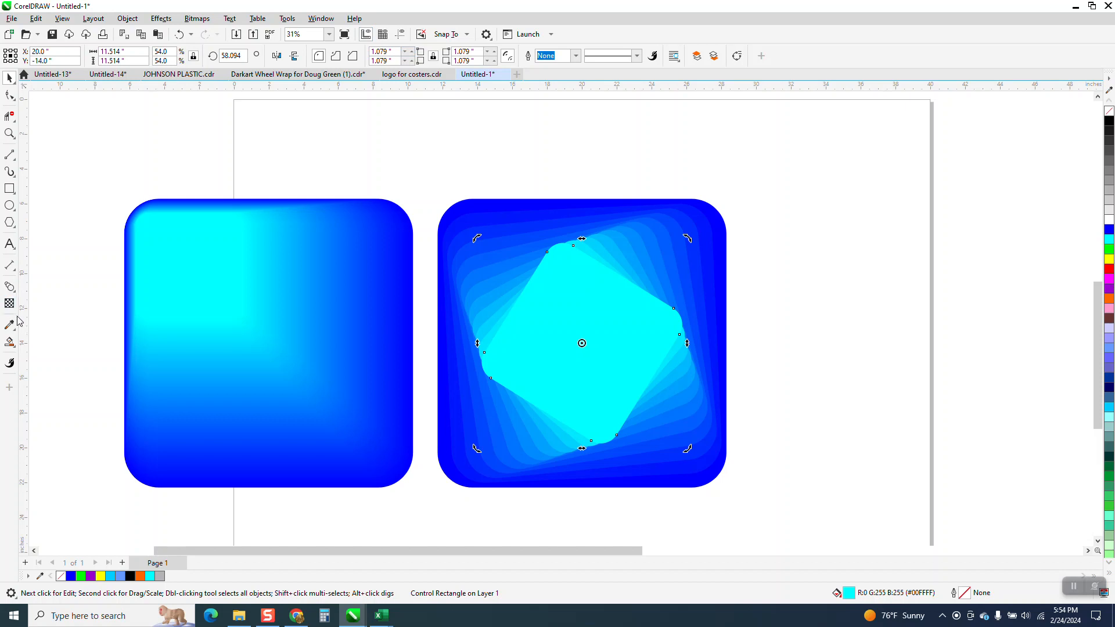
pyautogui.click(10, 287)
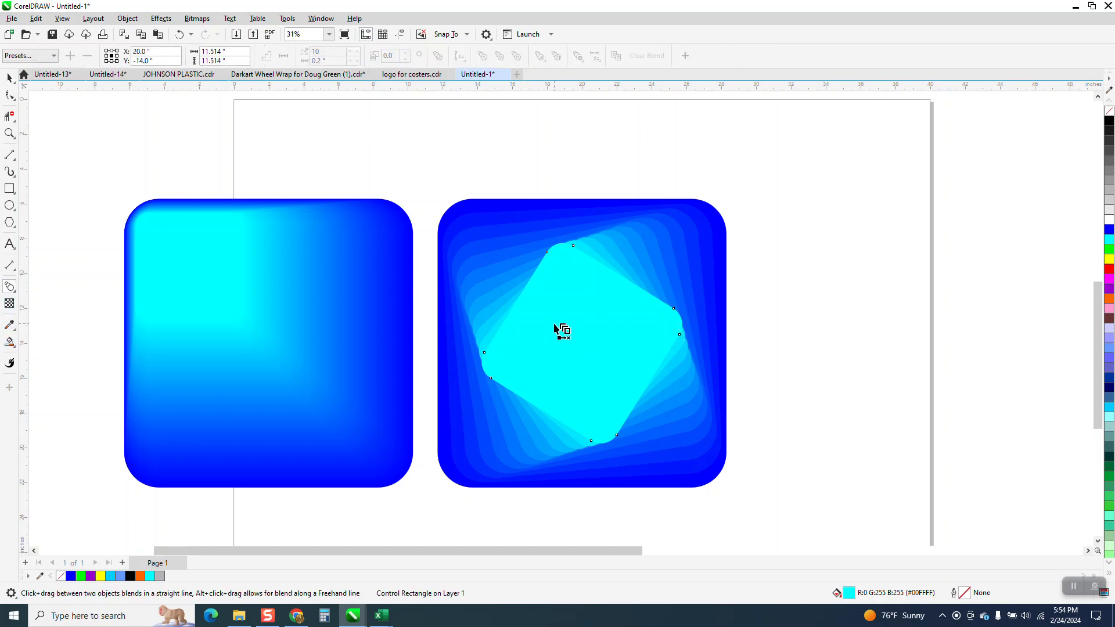
pyautogui.moveTo(582, 343); pyautogui.dragTo(456, 222)
pyautogui.click(11, 78)
pyautogui.click(559, 290)
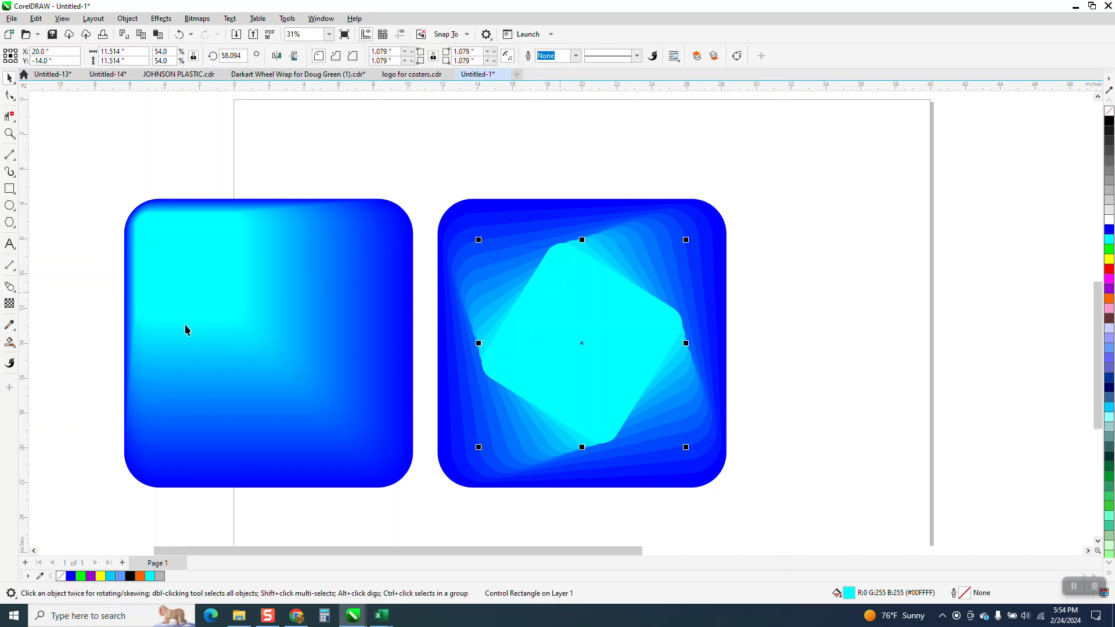
pyautogui.click(10, 286)
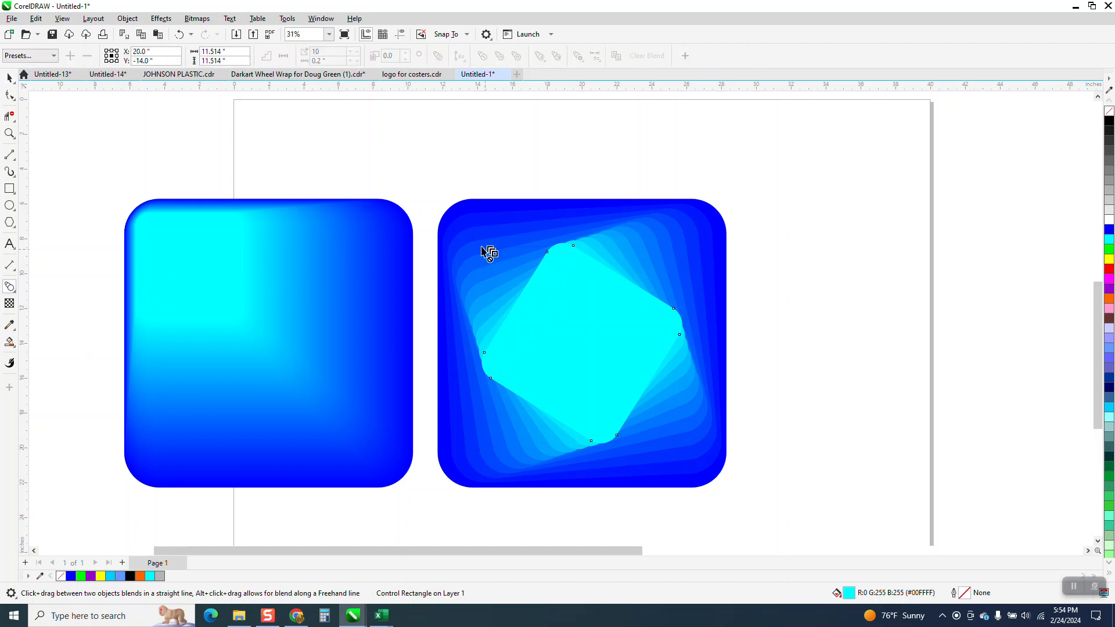
pyautogui.moveTo(579, 341); pyautogui.dragTo(670, 437)
pyautogui.click(8, 77)
# - Draw a square about 14.41 inches wide at the upper left of the existing blends and round its corners to 2 inches
pyautogui.scroll(-2, 434, 314)
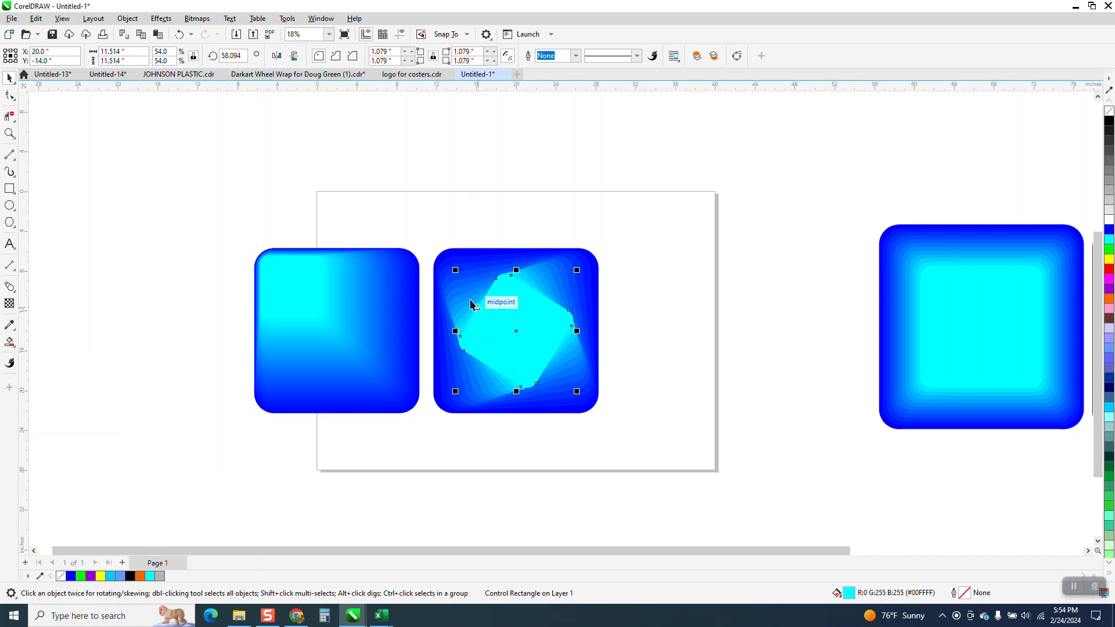
pyautogui.click(8, 189)
pyautogui.moveTo(108, 199); pyautogui.dragTo(252, 342)
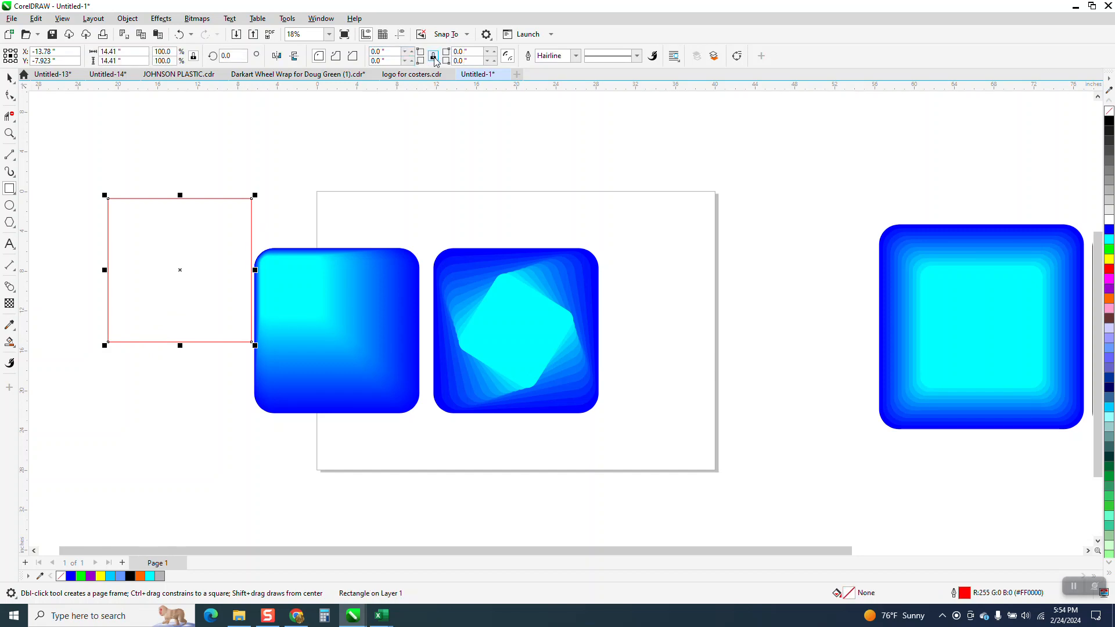
pyautogui.write('2')
pyautogui.press('Return')
# - Make a centered duplicate of the rounded square scaled to about 7.76 inches and place it above the 100-step blend
pyautogui.click(9, 77)
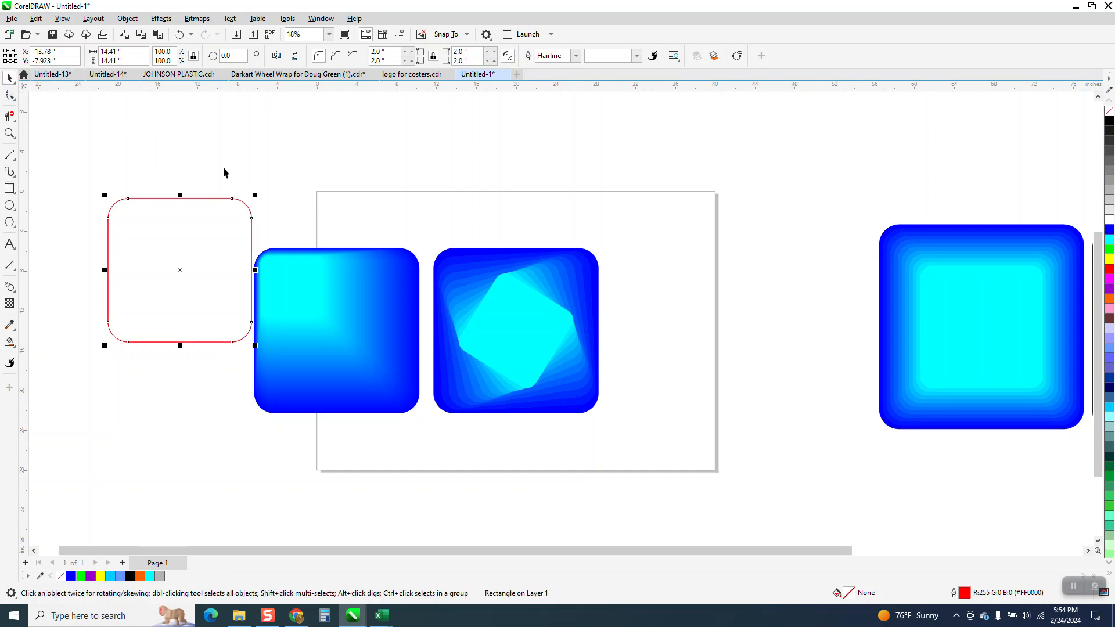
pyautogui.moveTo(256, 196); pyautogui.dragTo(239, 234)
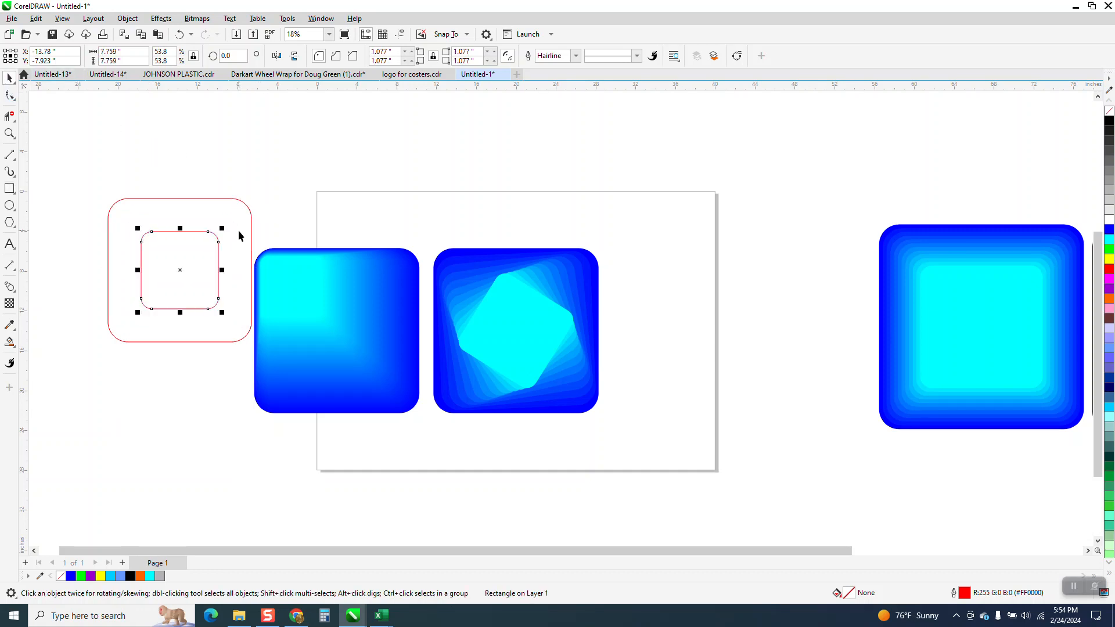
pyautogui.moveTo(185, 270); pyautogui.dragTo(334, 197)
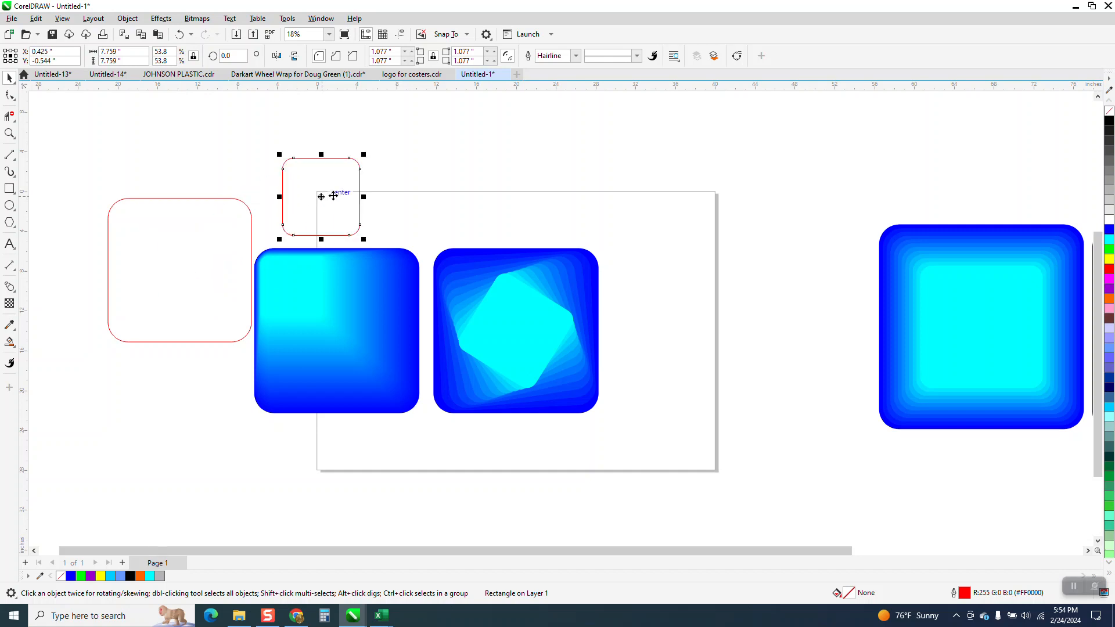
# - Fill the small rounded square with cyan and the large one with blue
pyautogui.click(1109, 239)
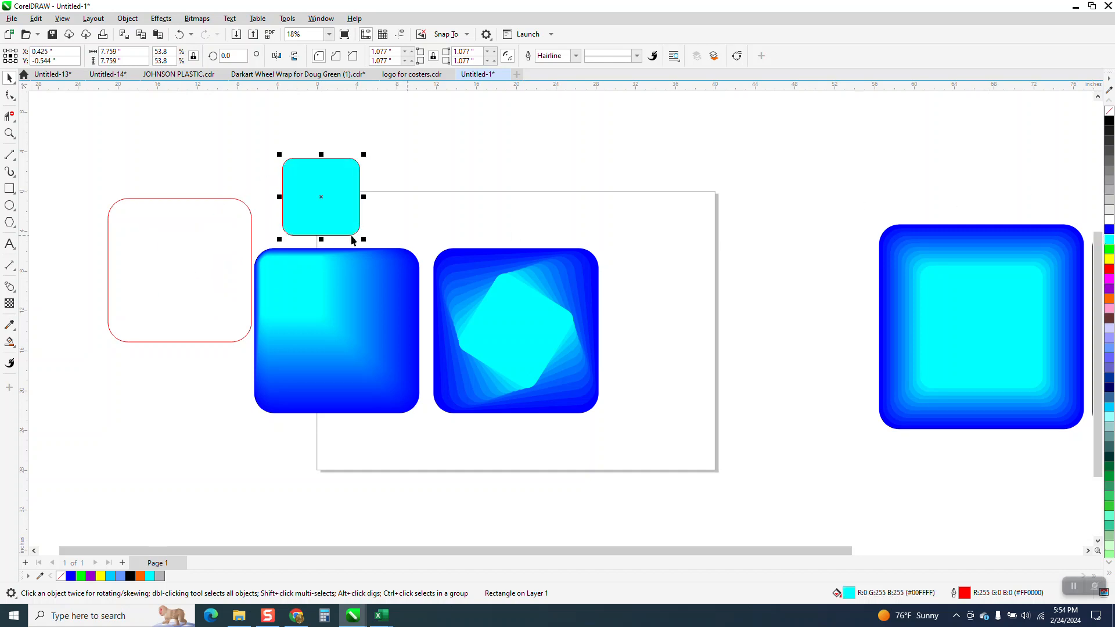
pyautogui.click(250, 232)
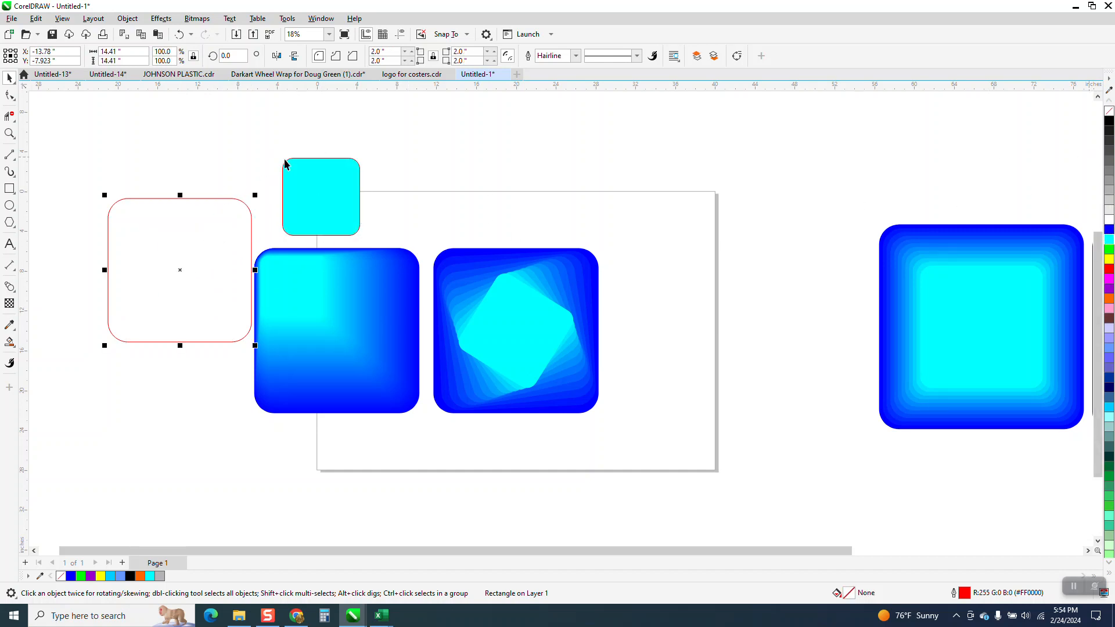
pyautogui.click(1110, 230)
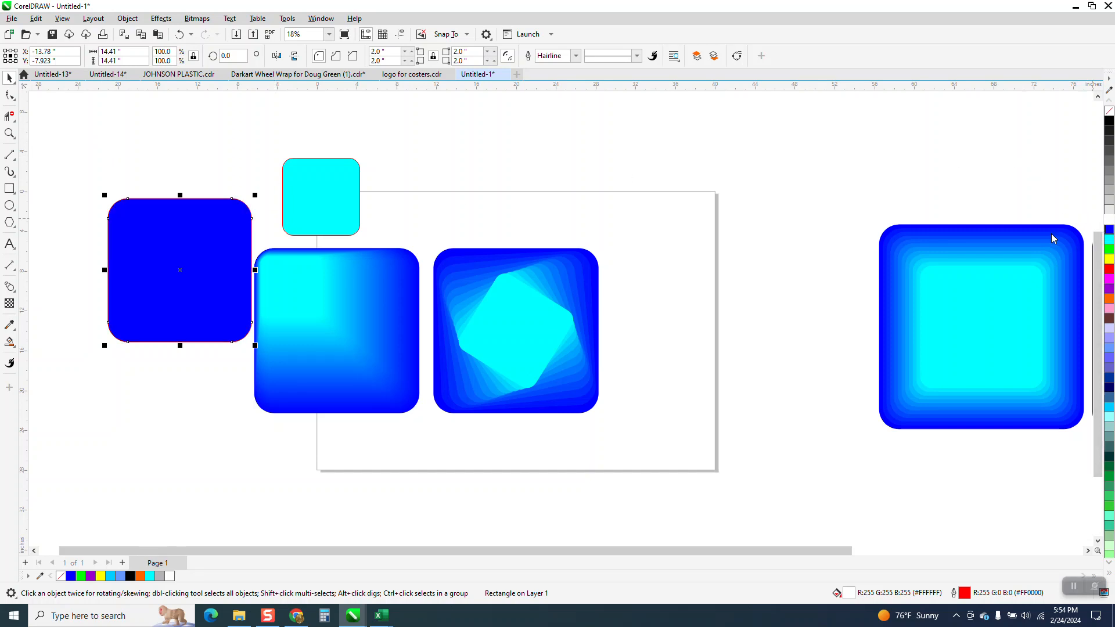
# - Remove the outlines from both new squares and align their centers horizontally and vertically
pyautogui.moveTo(85, 243); pyautogui.dragTo(383, 374)
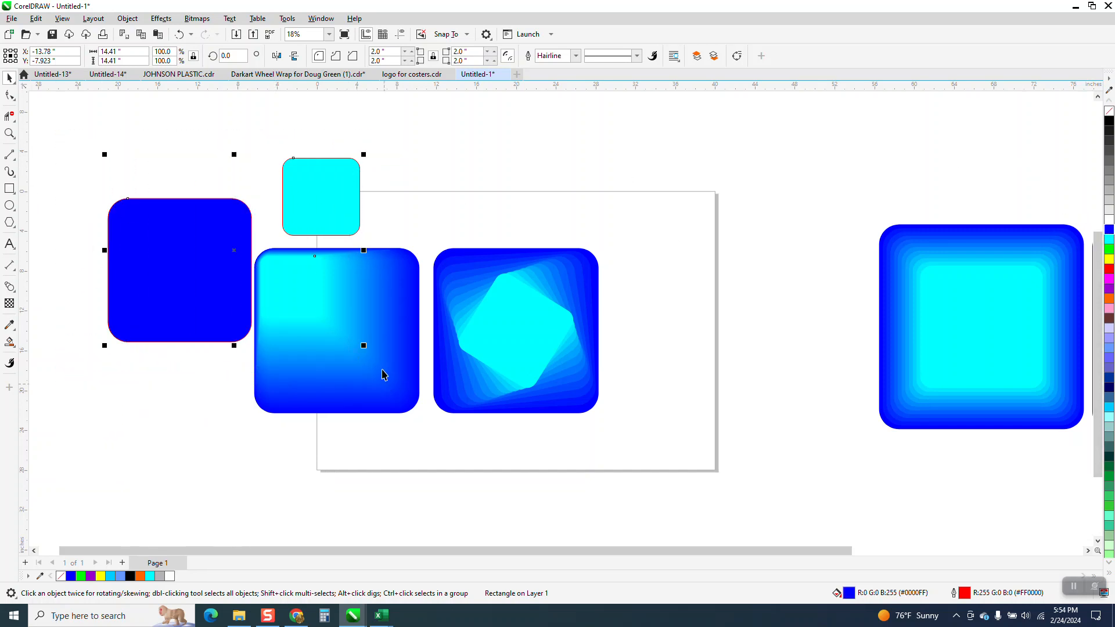
pyautogui.rightClick(1109, 110)
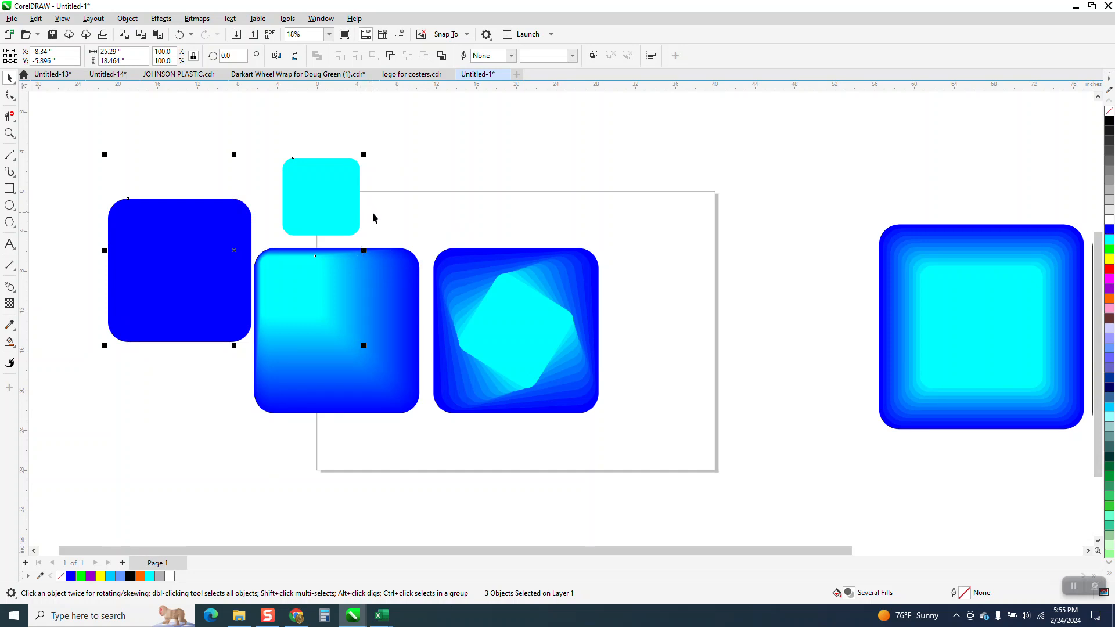
pyautogui.press('e')
pyautogui.press('c')
# - Try to move the centered squares clear of the 100-step blend and undo that move
pyautogui.moveTo(193, 190); pyautogui.dragTo(411, 410)
pyautogui.moveTo(293, 283); pyautogui.dragTo(111, 250)
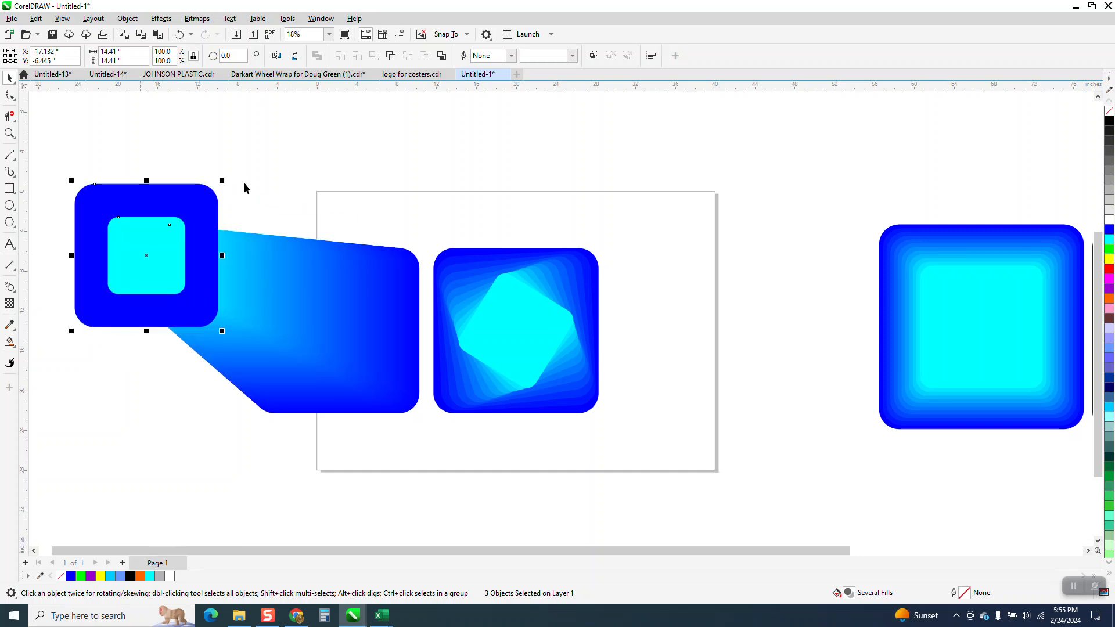
pyautogui.click(245, 180)
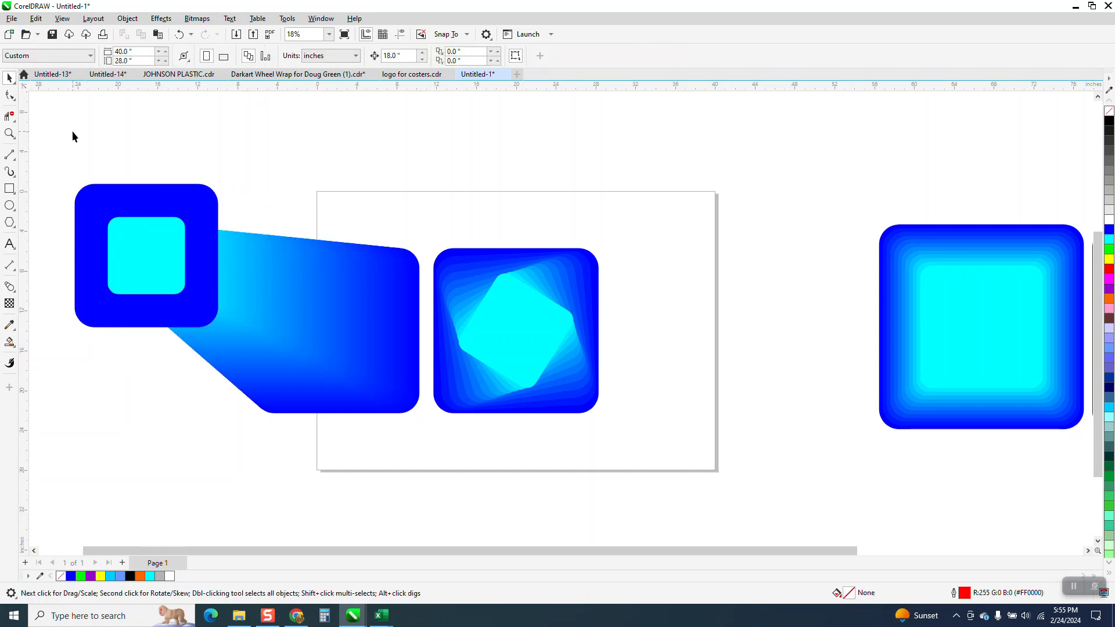
pyautogui.click(179, 34)
pyautogui.click(186, 37)
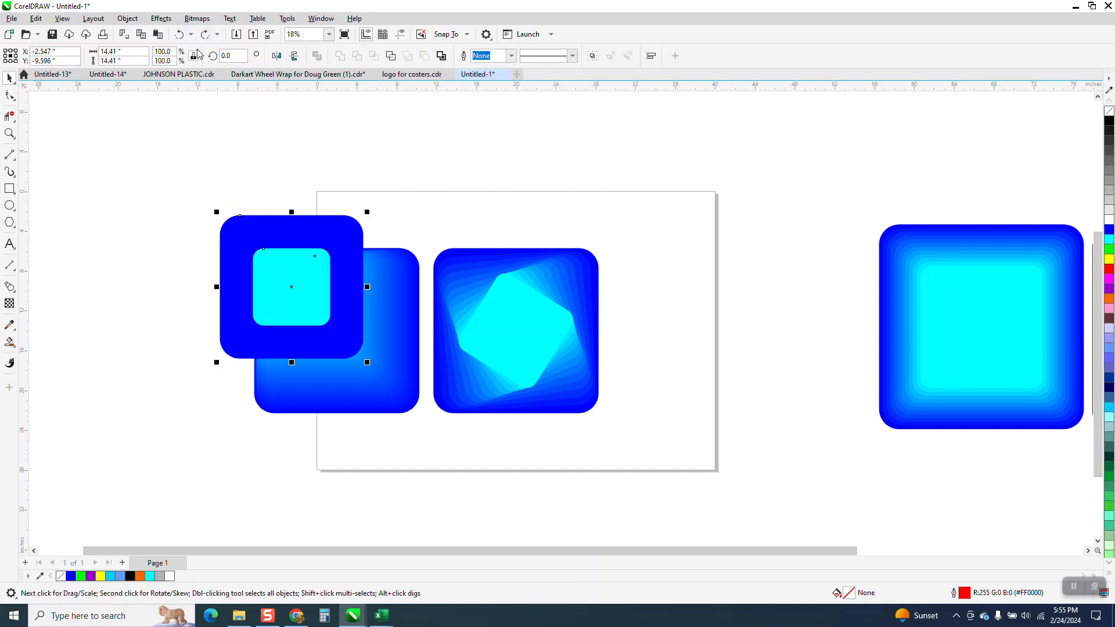
# - Move the new blue square left of the blends and place the small cyan square in its middle
pyautogui.click(218, 190)
pyautogui.moveTo(237, 234); pyautogui.dragTo(85, 246)
pyautogui.moveTo(285, 279); pyautogui.dragTo(132, 291)
# - Rotate the small cyan square on the new blue square to about 44.4 degrees
pyautogui.click(10, 134)
pyautogui.moveTo(59, 215); pyautogui.dragTo(287, 386)
pyautogui.click(9, 83)
pyautogui.click(398, 299)
pyautogui.moveTo(501, 203); pyautogui.dragTo(398, 163)
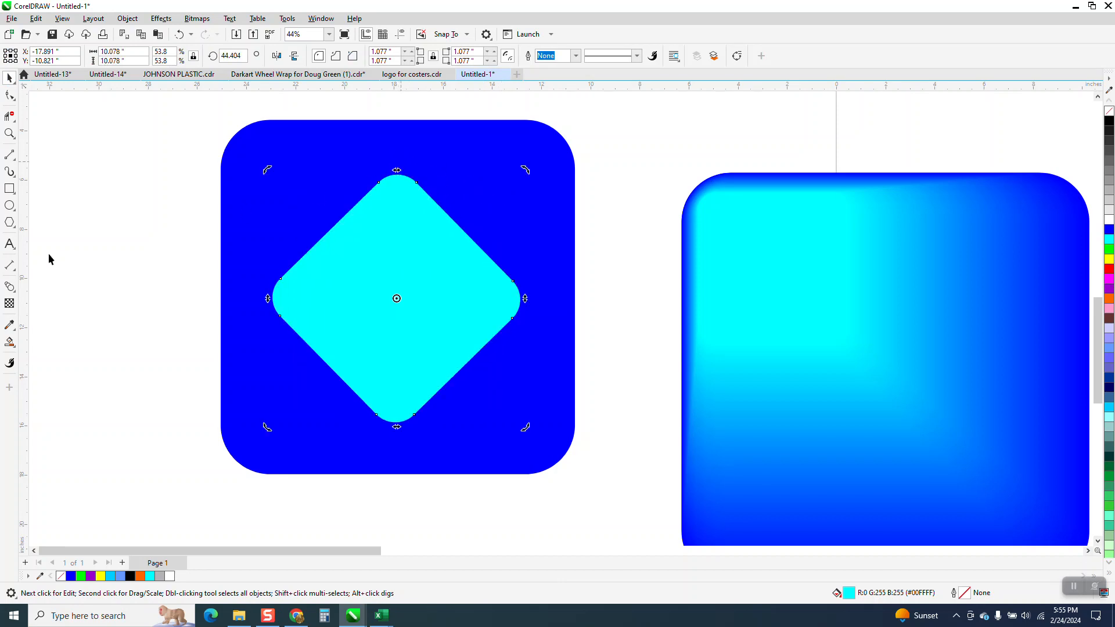
# - Blend the rotated cyan square with the blue square behind it and set the blend to 100 steps
pyautogui.click(15, 293)
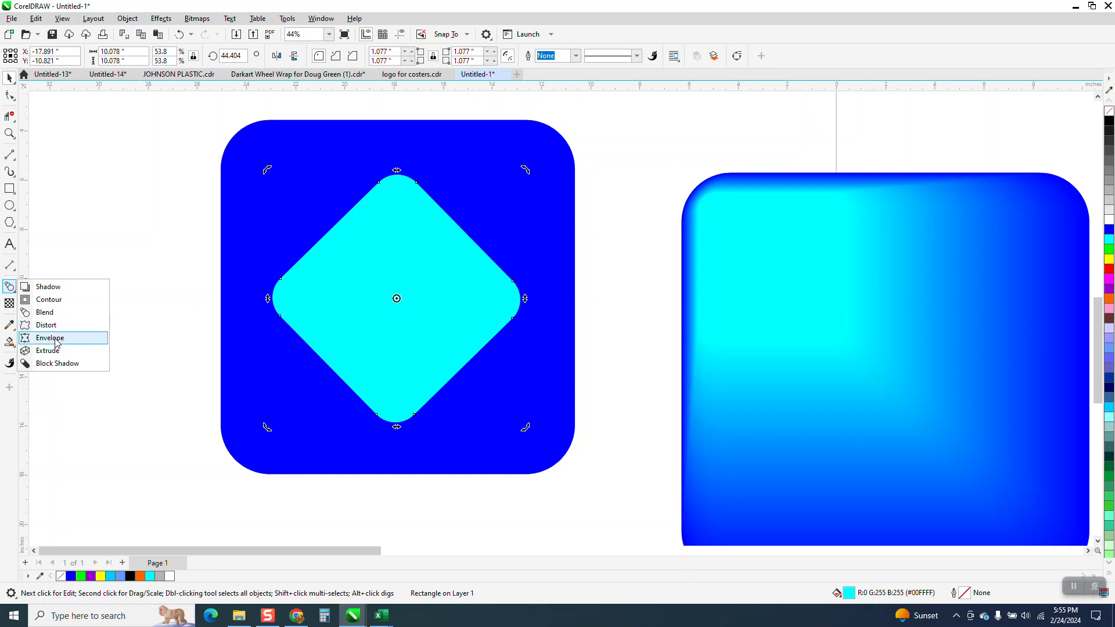
pyautogui.click(56, 314)
pyautogui.moveTo(405, 312); pyautogui.dragTo(514, 402)
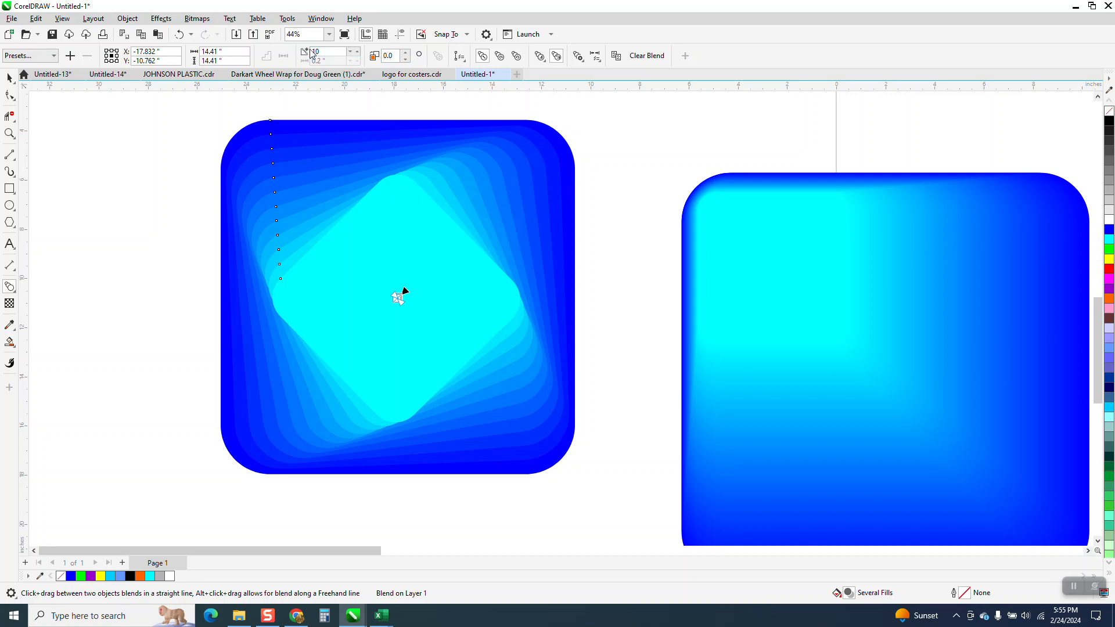
pyautogui.write('1')
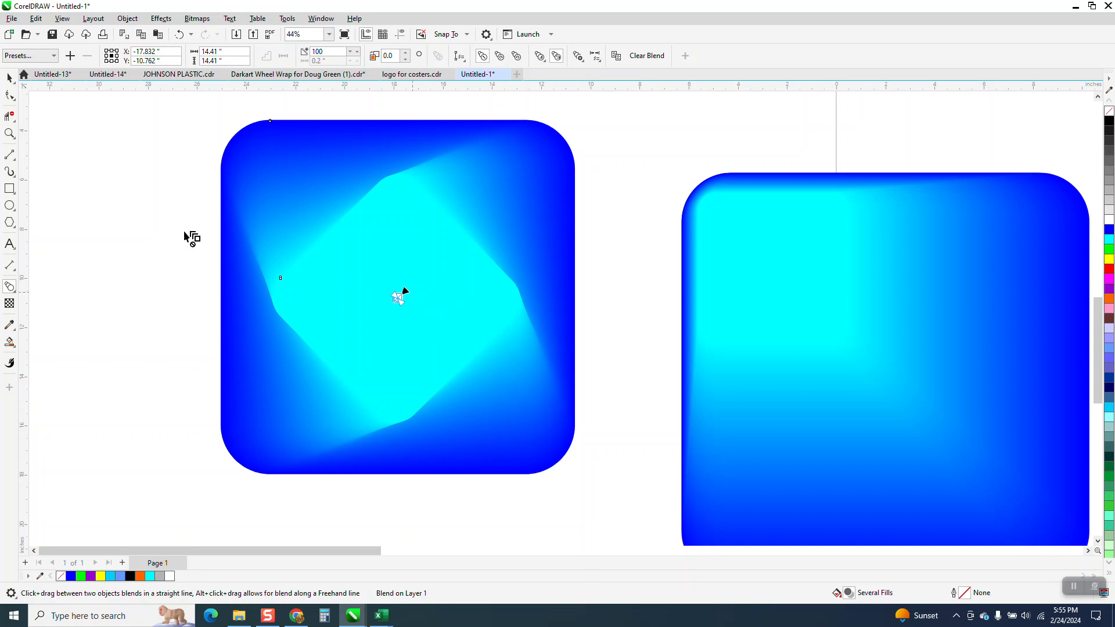
# - Shift the new blend's inner cyan square toward the lower left and snap it back to the blue square's center
pyautogui.click(12, 80)
pyautogui.press('space')
pyautogui.click(402, 241)
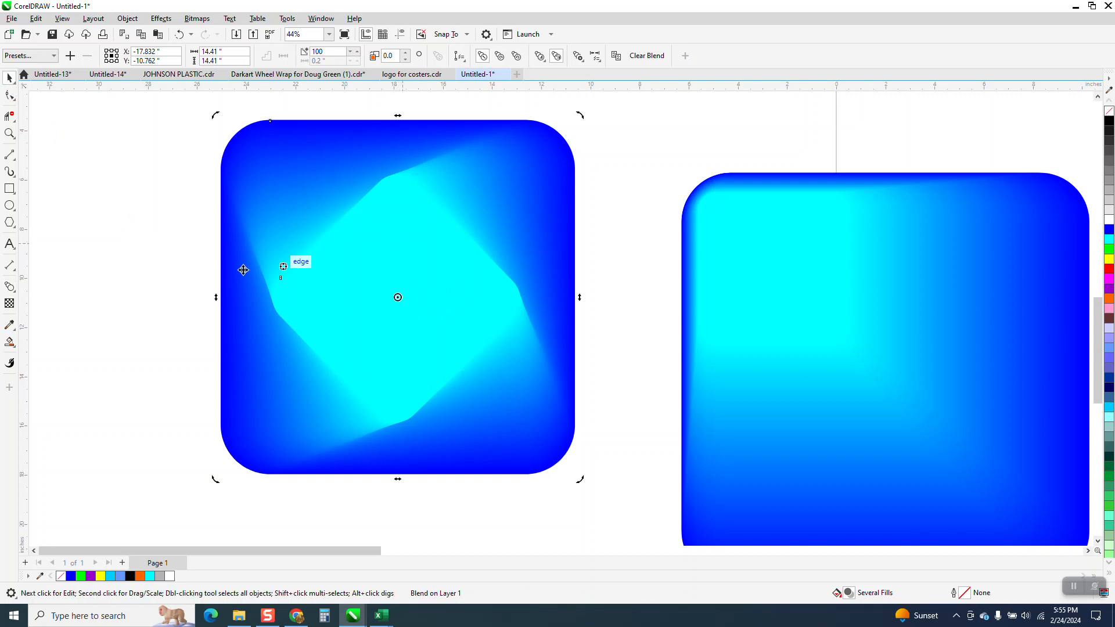
pyautogui.click(516, 298)
pyautogui.click(9, 287)
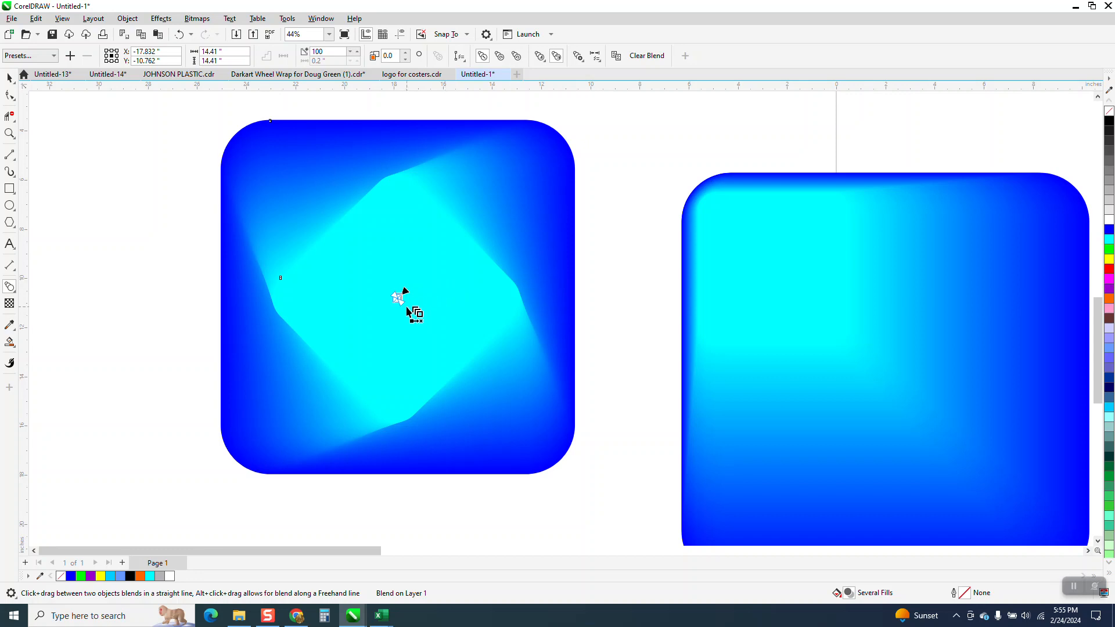
pyautogui.moveTo(398, 297); pyautogui.dragTo(377, 334)
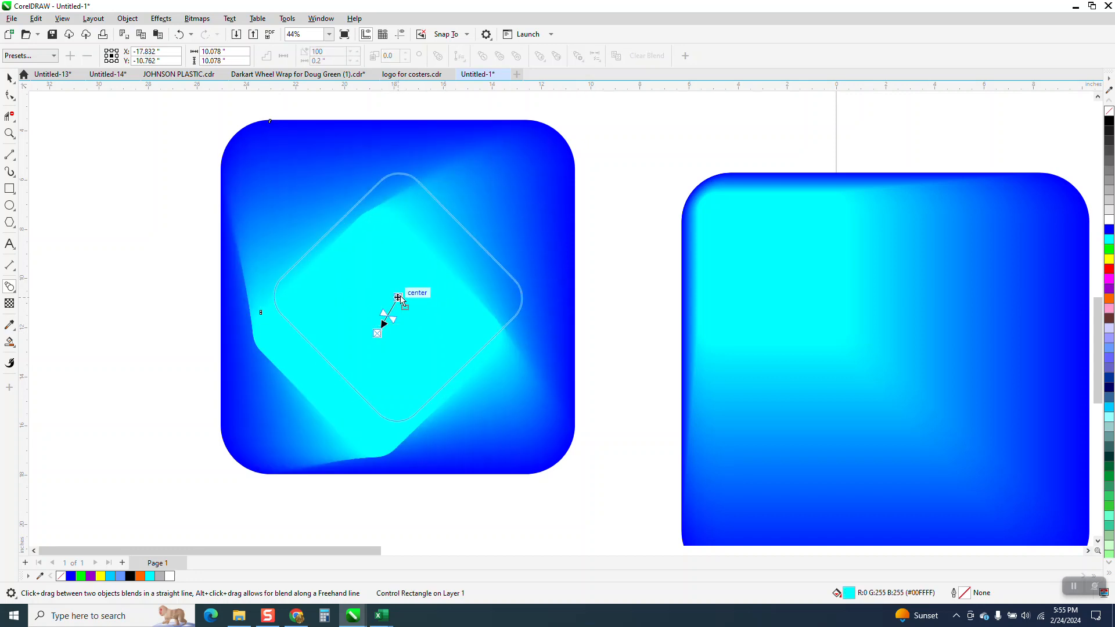
pyautogui.moveTo(398, 297); pyautogui.dragTo(398, 297)
# - Rotate the inner cyan square of the new 100-step blend to about 42.7 degrees
pyautogui.click(9, 77)
pyautogui.click(316, 174)
pyautogui.click(636, 182)
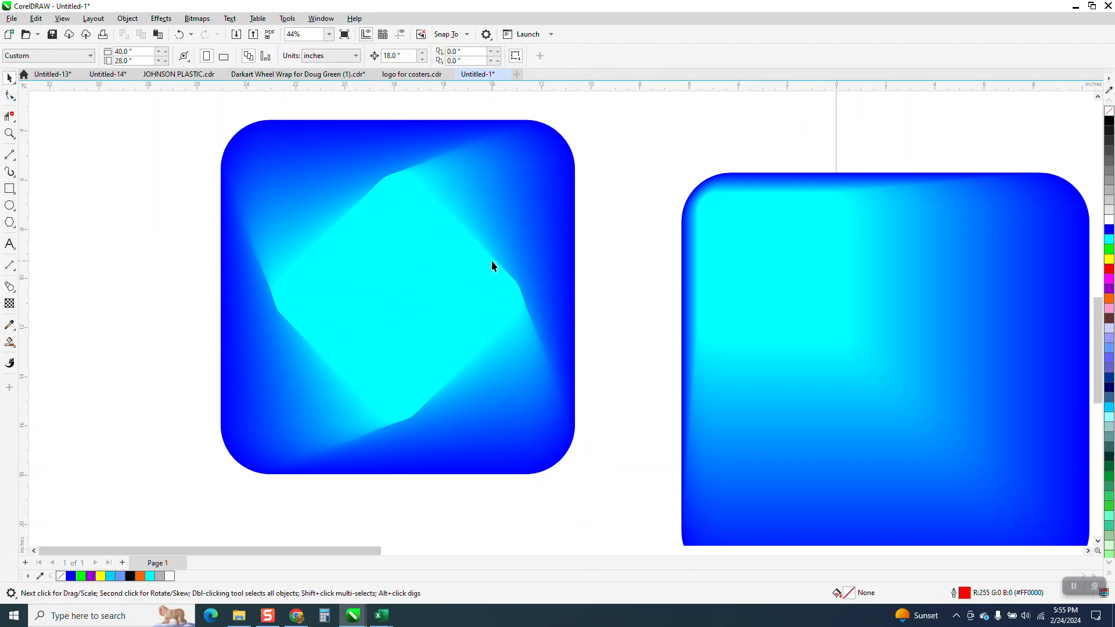
pyautogui.click(496, 260)
pyautogui.click(497, 256)
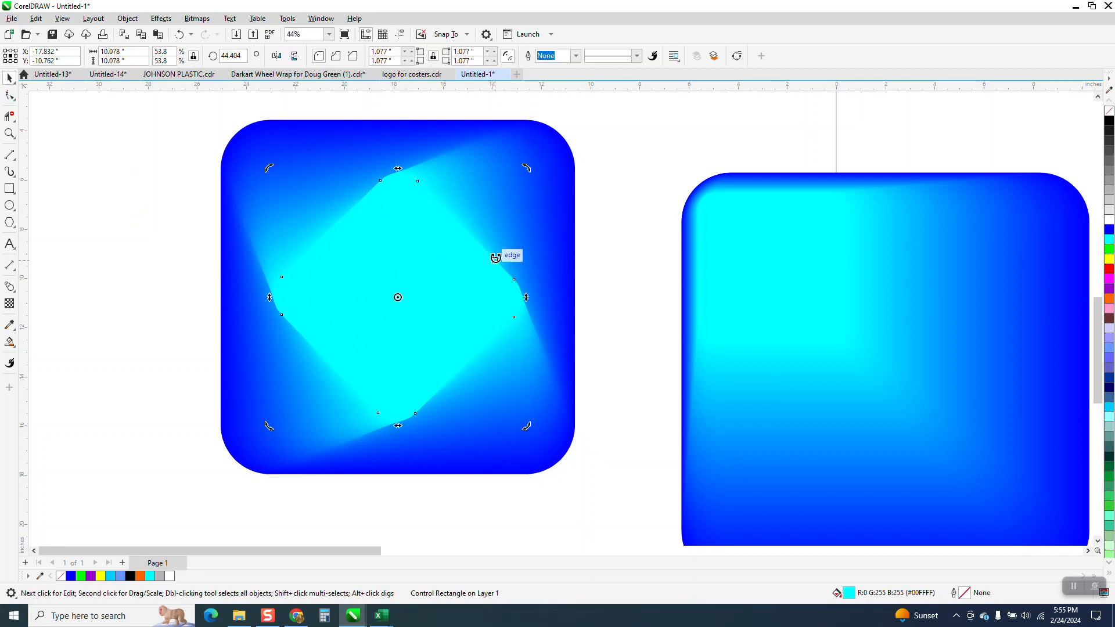
pyautogui.moveTo(528, 166); pyautogui.dragTo(452, 152)
pyautogui.moveTo(518, 179); pyautogui.dragTo(447, 151)
pyautogui.moveTo(510, 190); pyautogui.dragTo(556, 332)
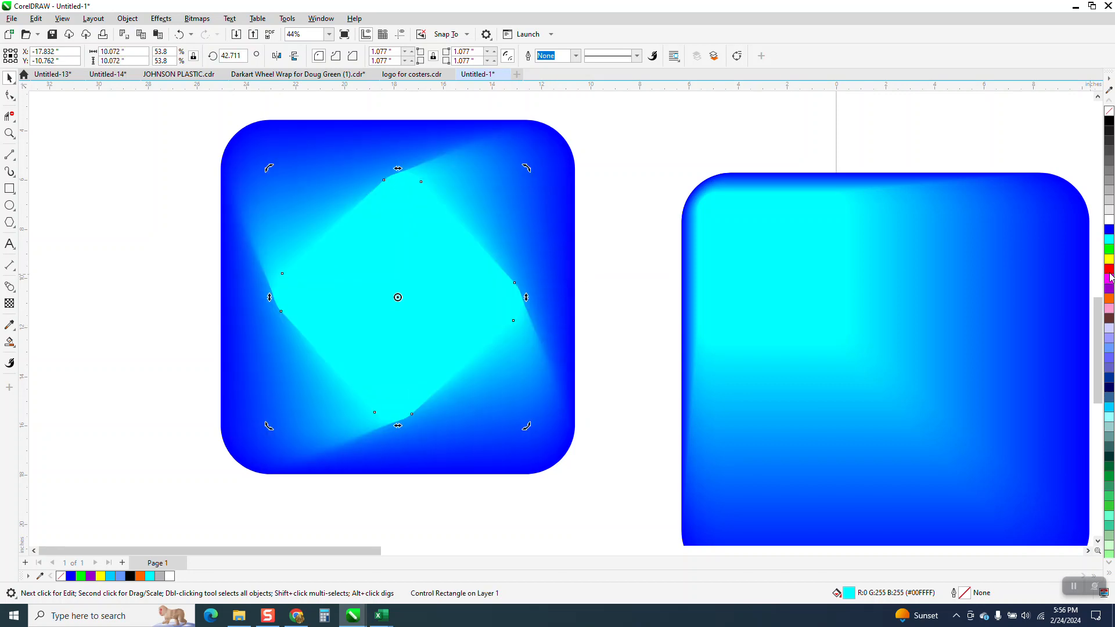
# - Try red and green fills on the new blend's inner square and settle on yellow
pyautogui.click(1109, 270)
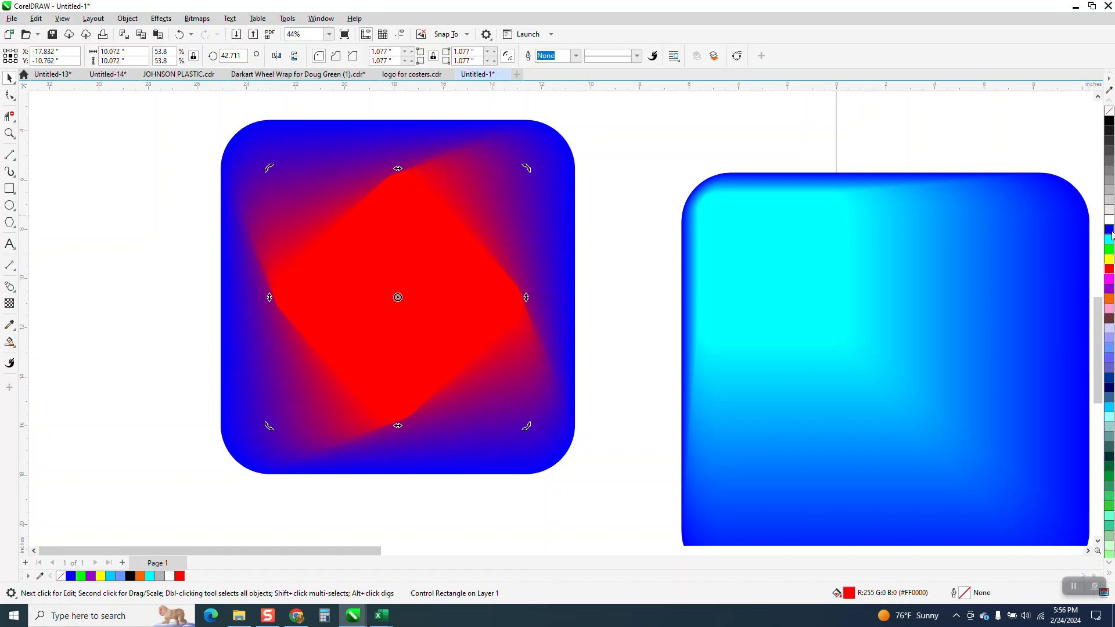
pyautogui.click(1110, 250)
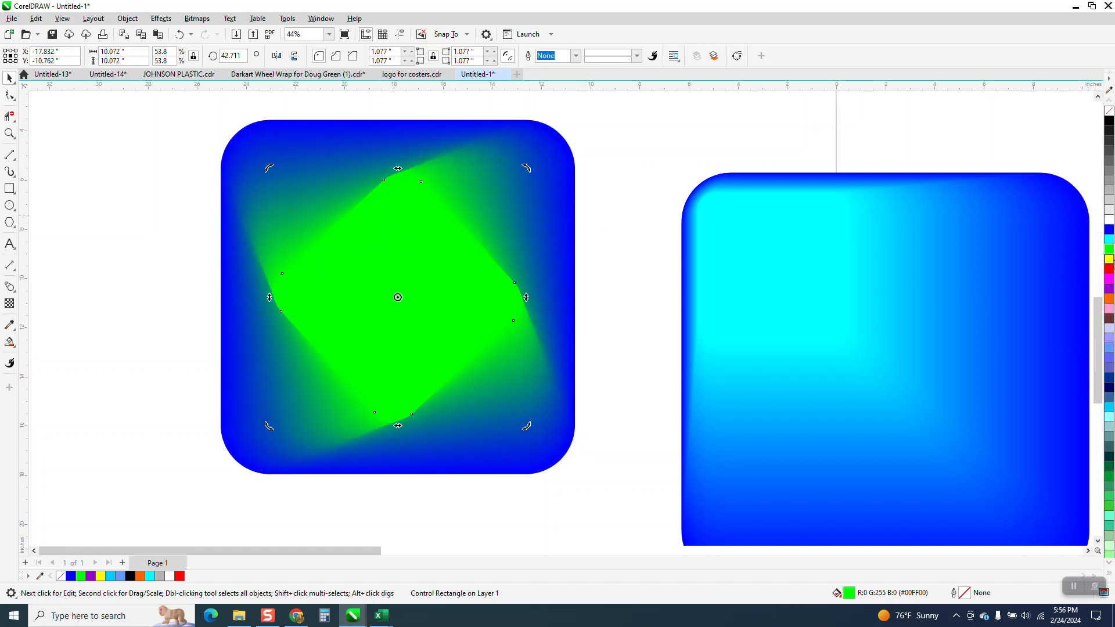
pyautogui.click(1109, 259)
pyautogui.scroll(-2, 713, 280)
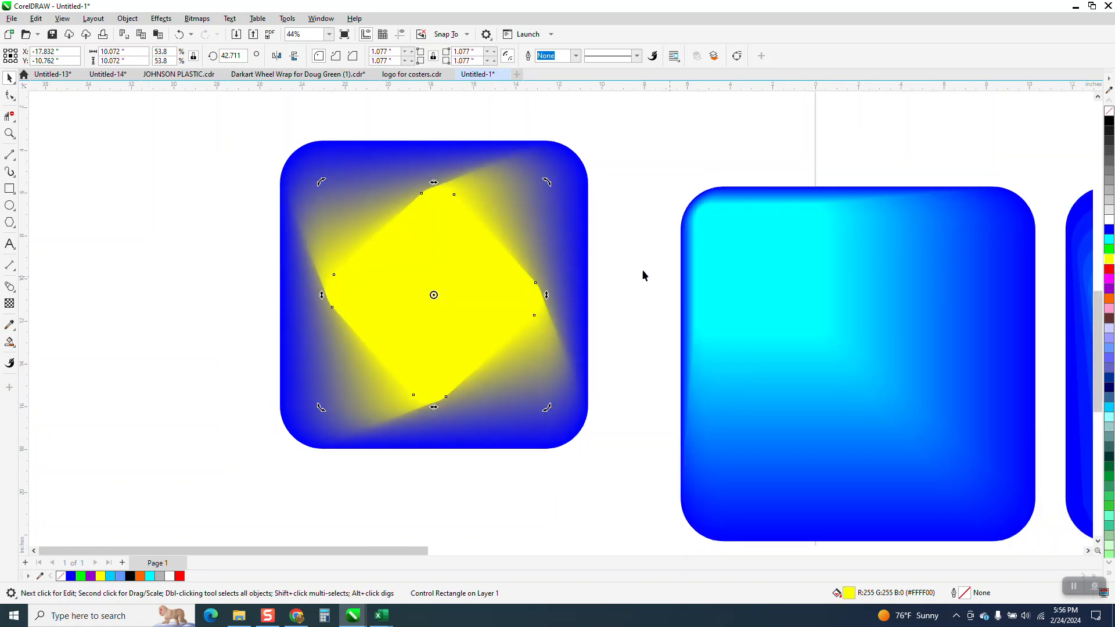
pyautogui.scroll(-3, 611, 266)
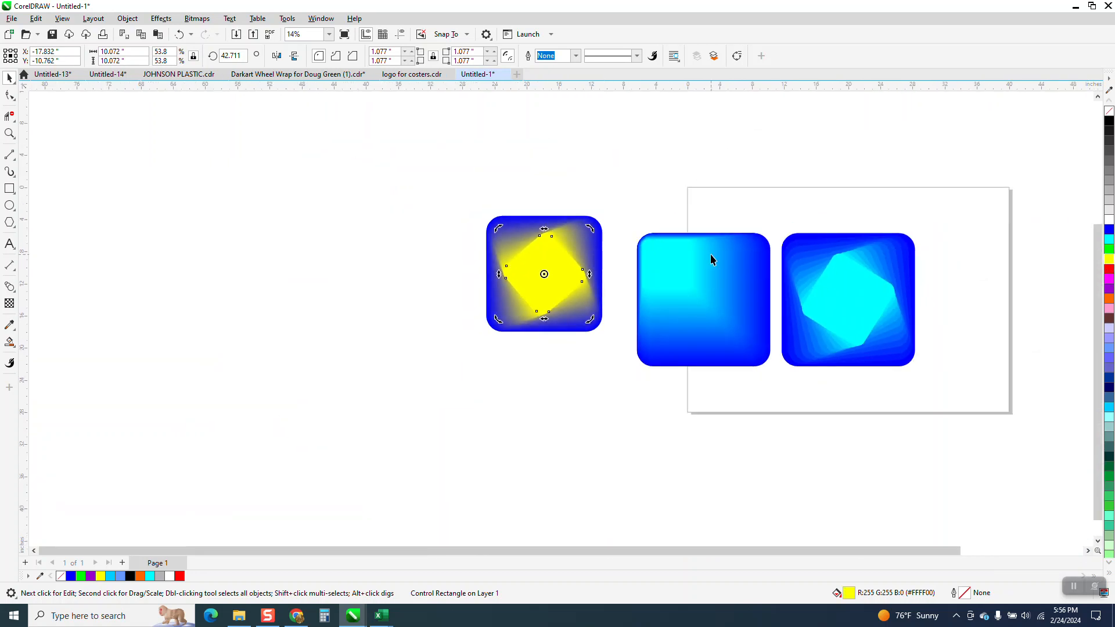